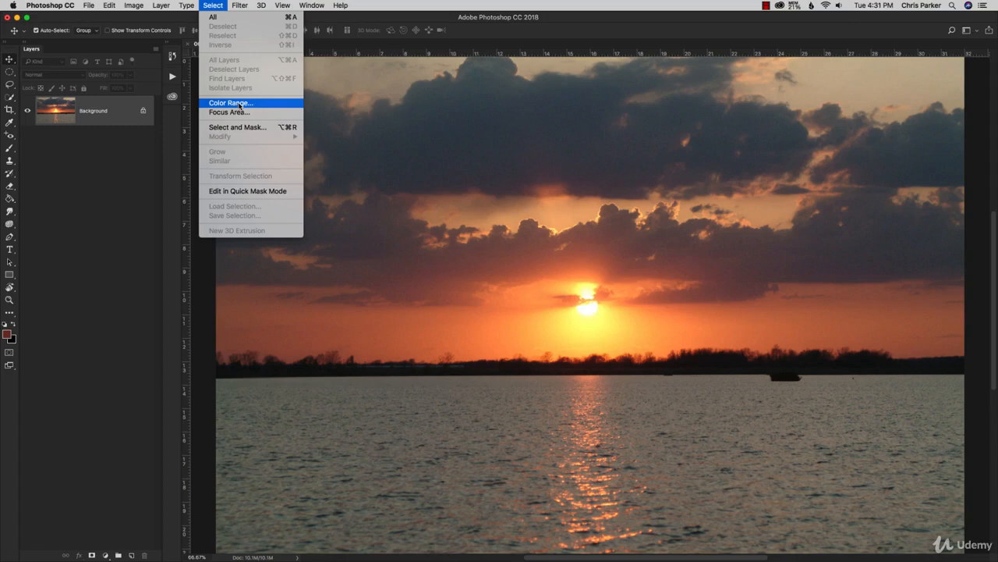
Step: Try a freehand Lasso selection over the clouds near the photo's left edge, and undo it
key(Escape)
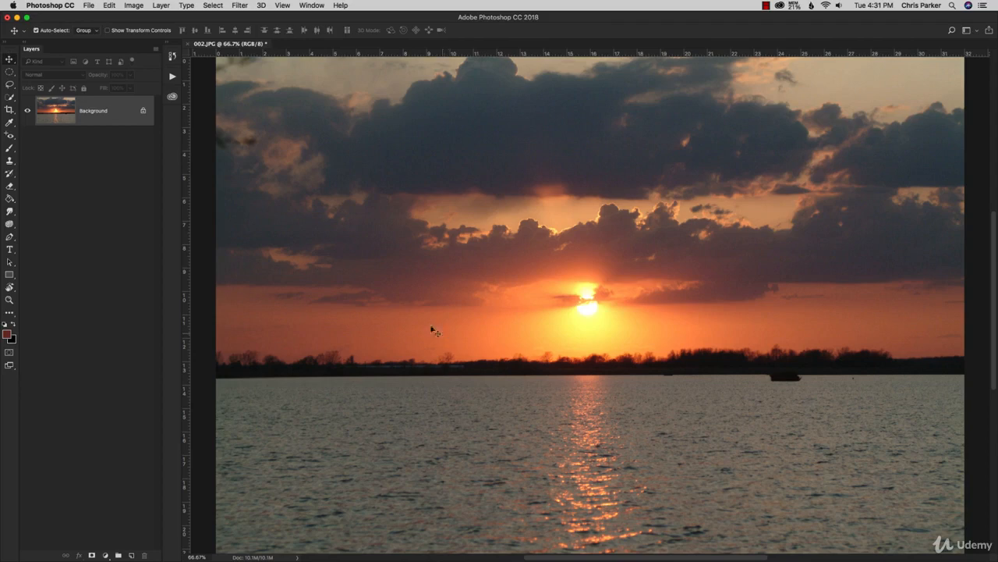
click(10, 86)
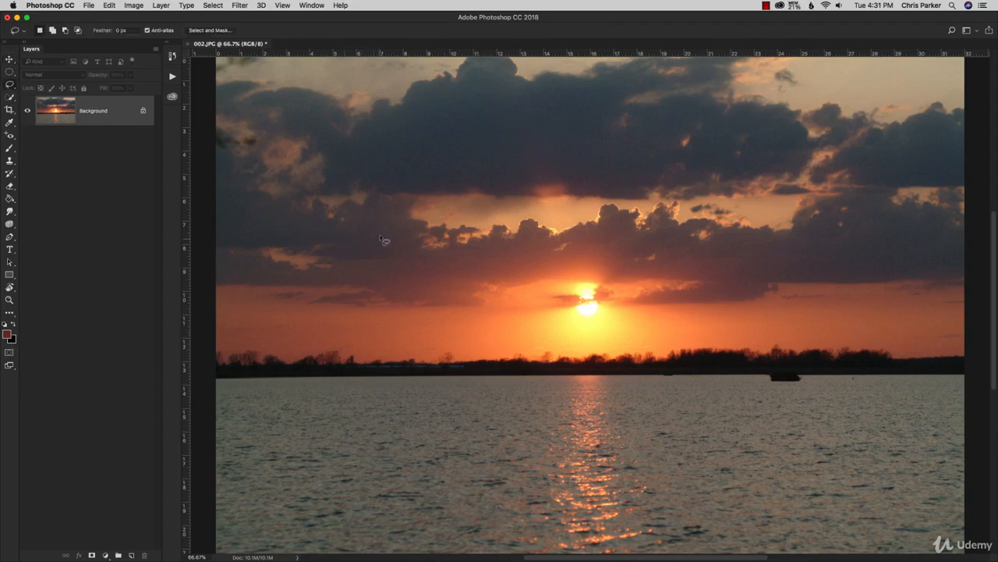
mouse_move(387, 229)
mouse_down()
mouse_move(353, 267)
mouse_move(320, 277)
mouse_move(217, 283)
mouse_up()
key(super+z)
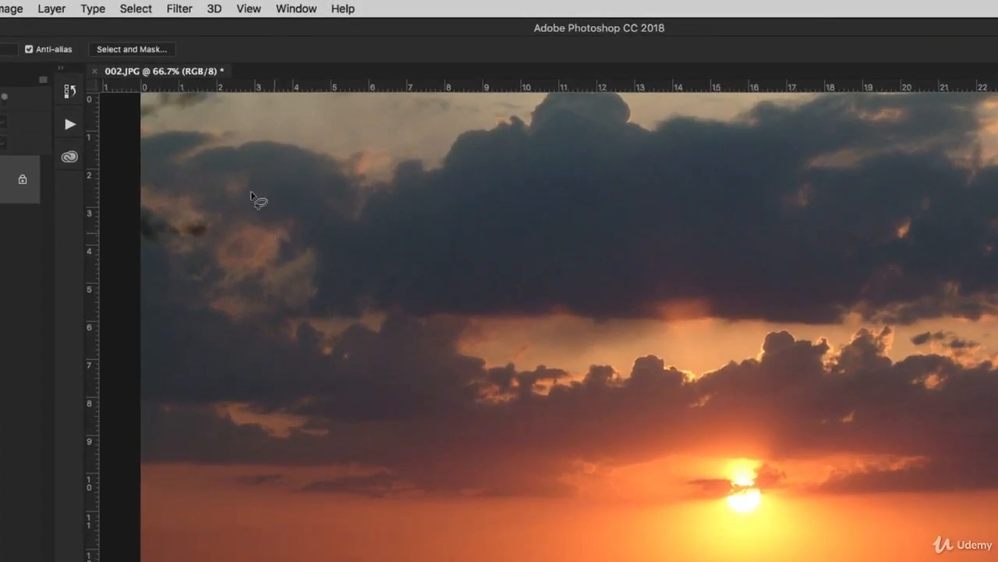
Step: Start a Color Range selection, sample the orange sky to the right of the sun, and compare the Image and Selection previews
click(136, 9)
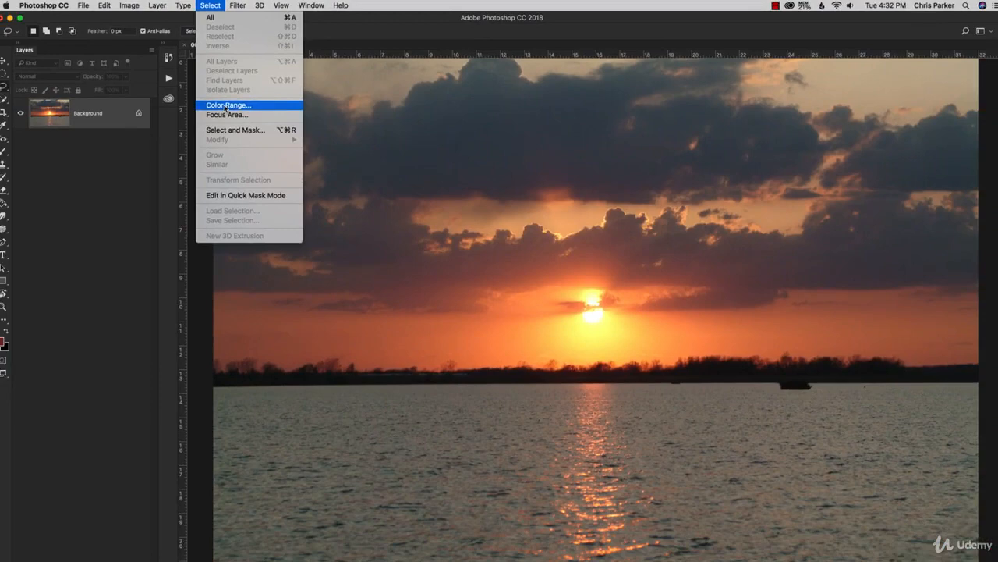
click(159, 168)
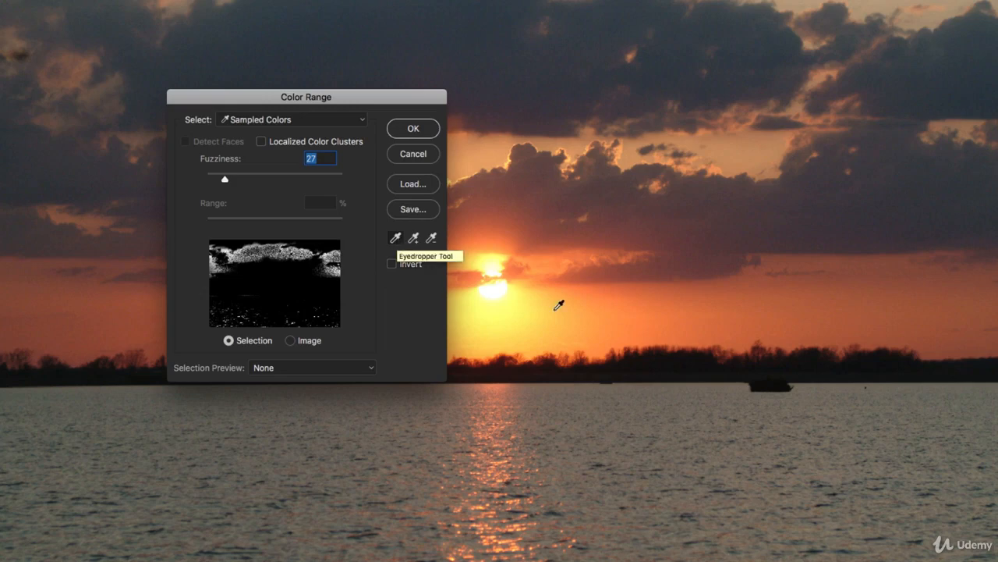
click(662, 313)
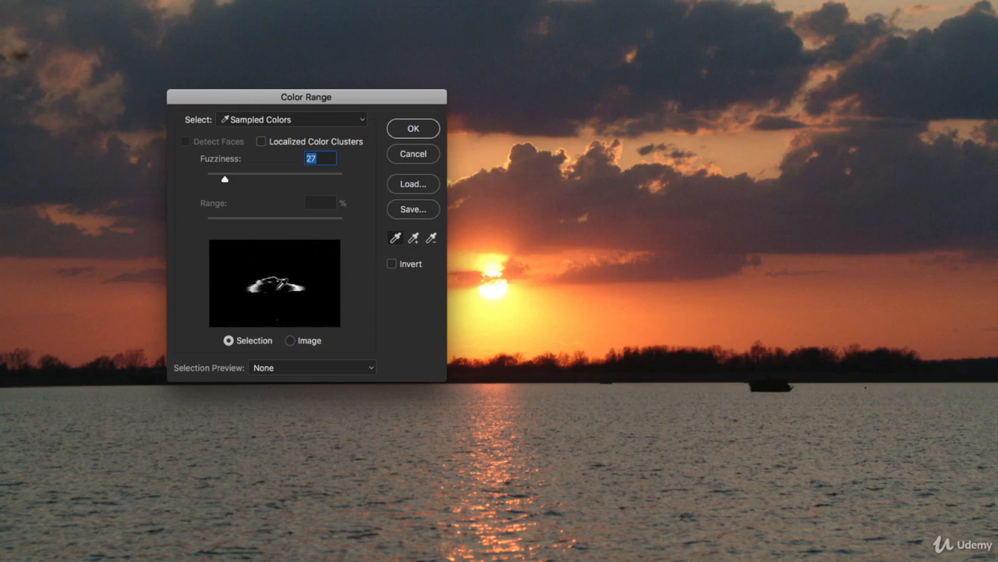
click(291, 344)
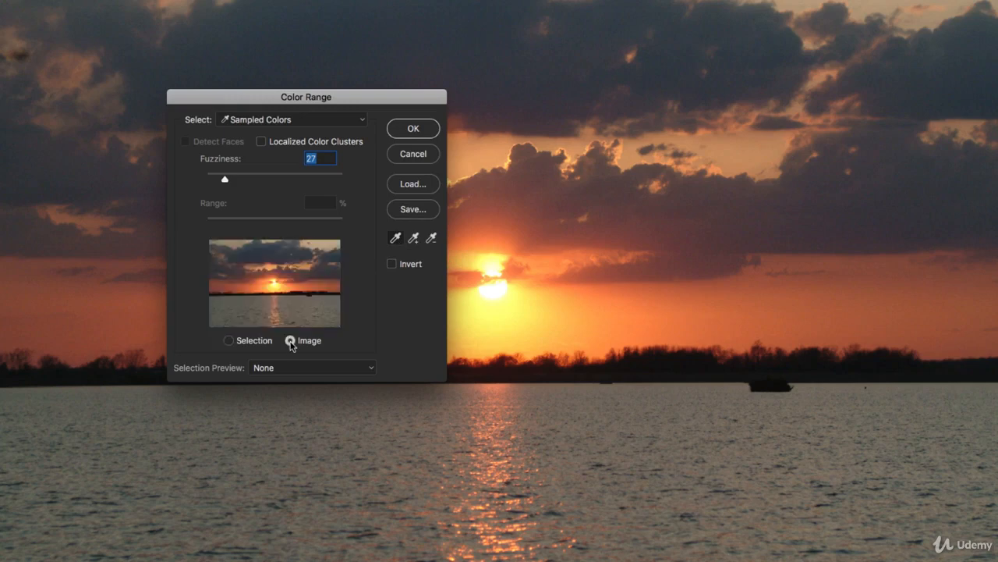
click(228, 341)
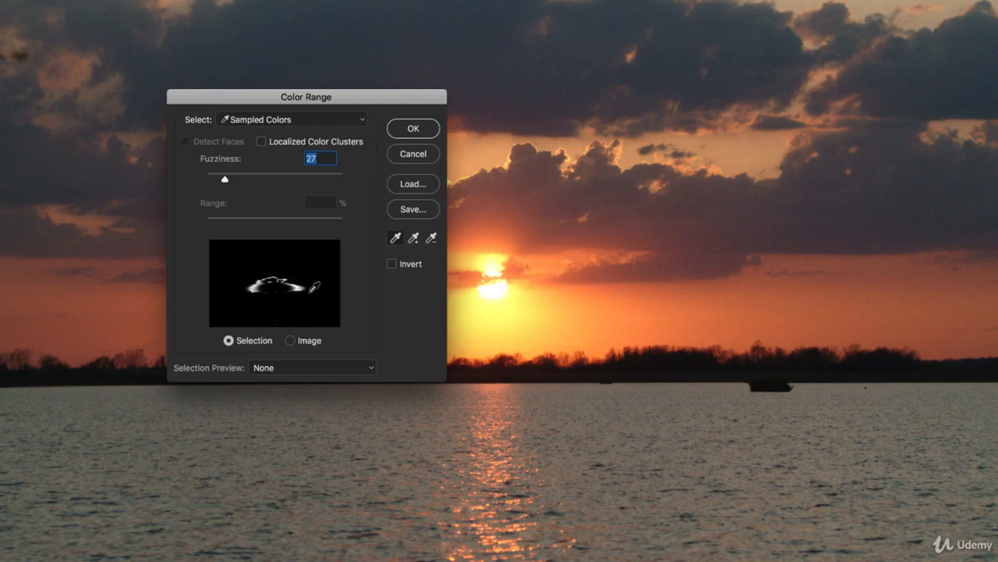
Step: Add more orange sky tones along the horizon, on both sides of the photo, to the sampled color range
click(415, 239)
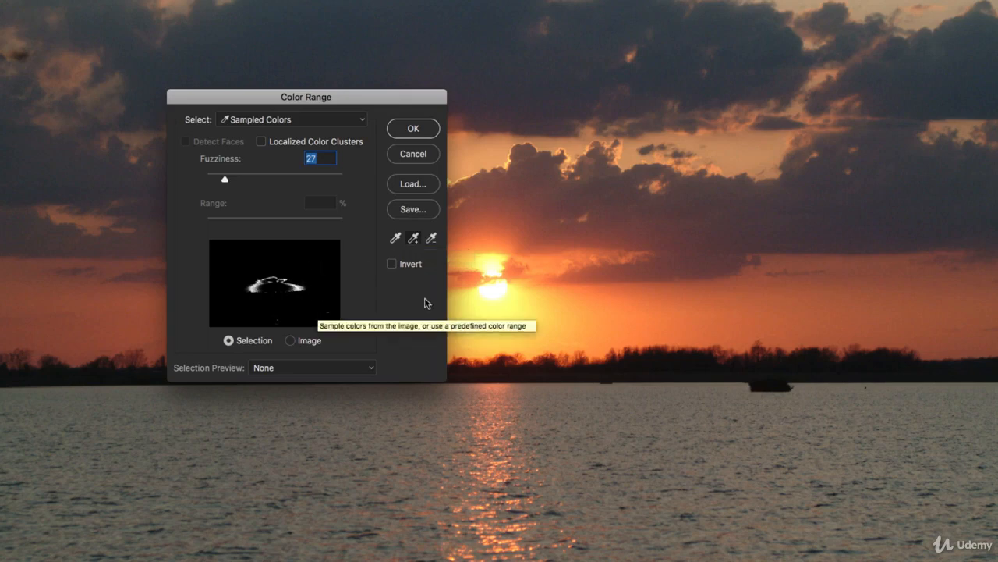
click(730, 320)
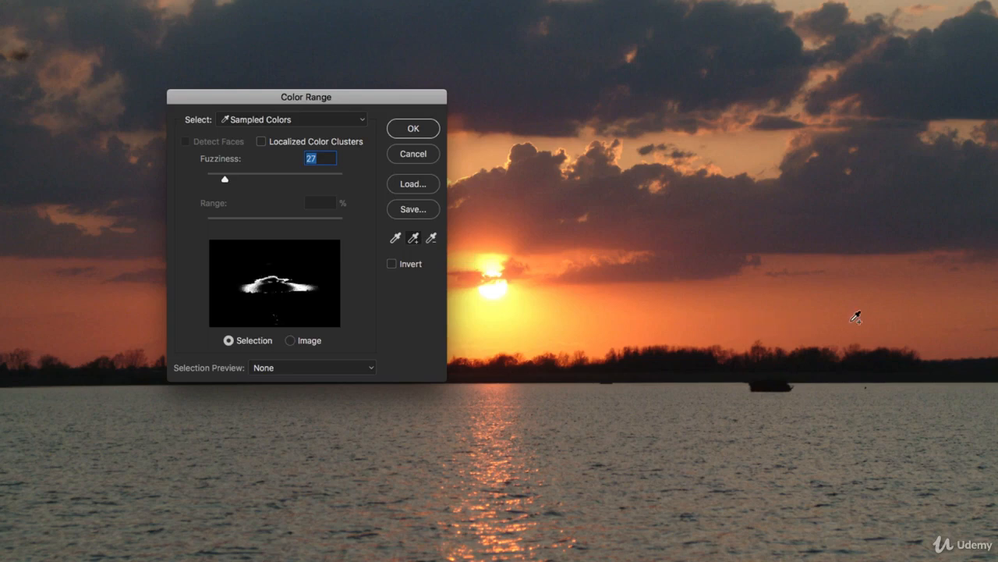
click(855, 316)
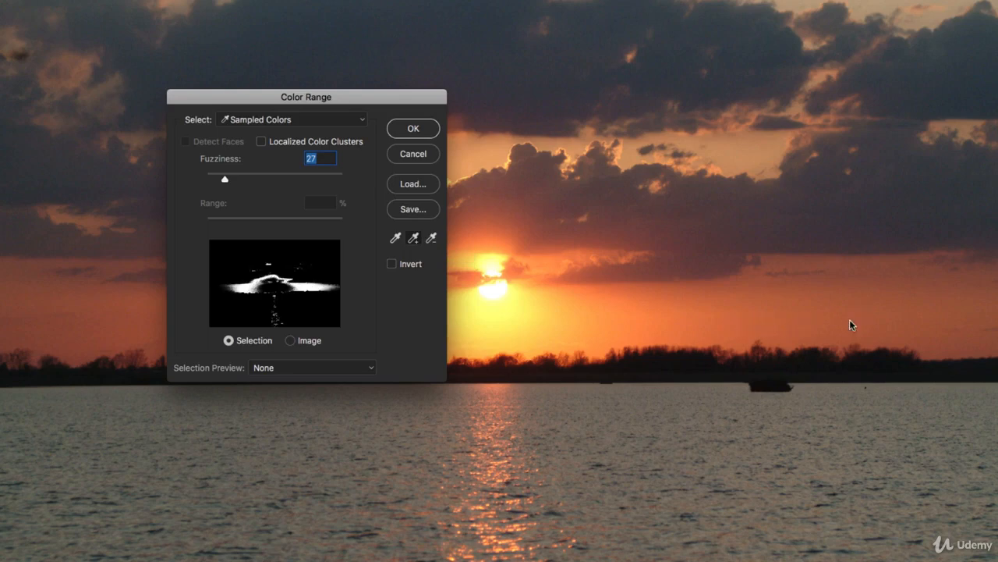
click(919, 325)
click(91, 339)
click(62, 344)
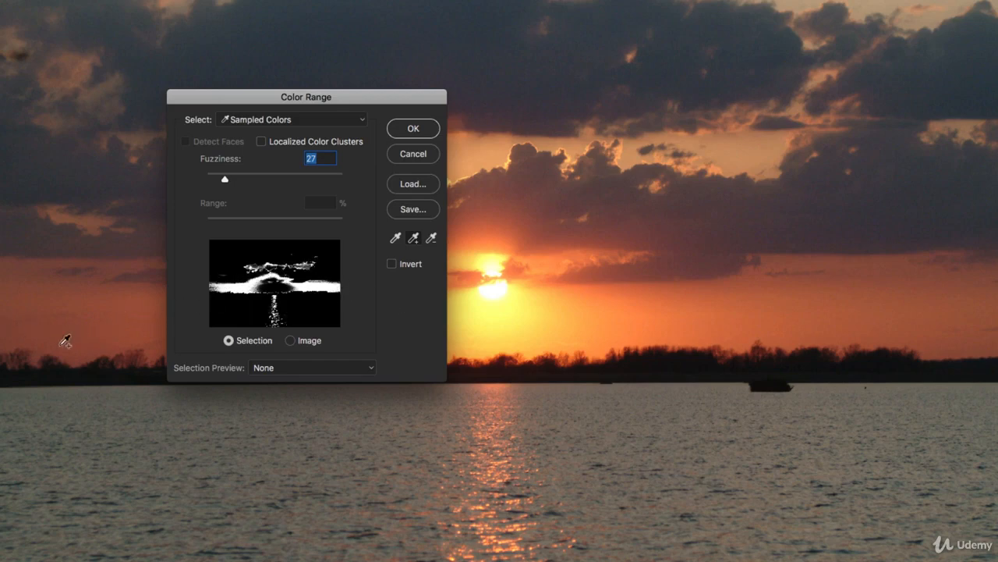
click(81, 360)
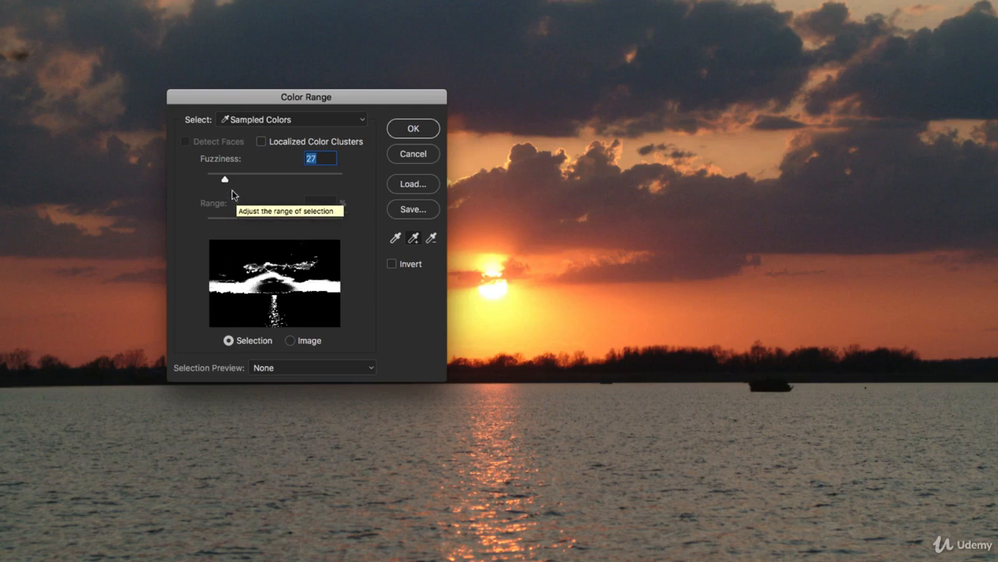
Step: Add the yellow glow beside the sun to the sampled colors and set Fuzziness to 60
drag(225, 179, 261, 183)
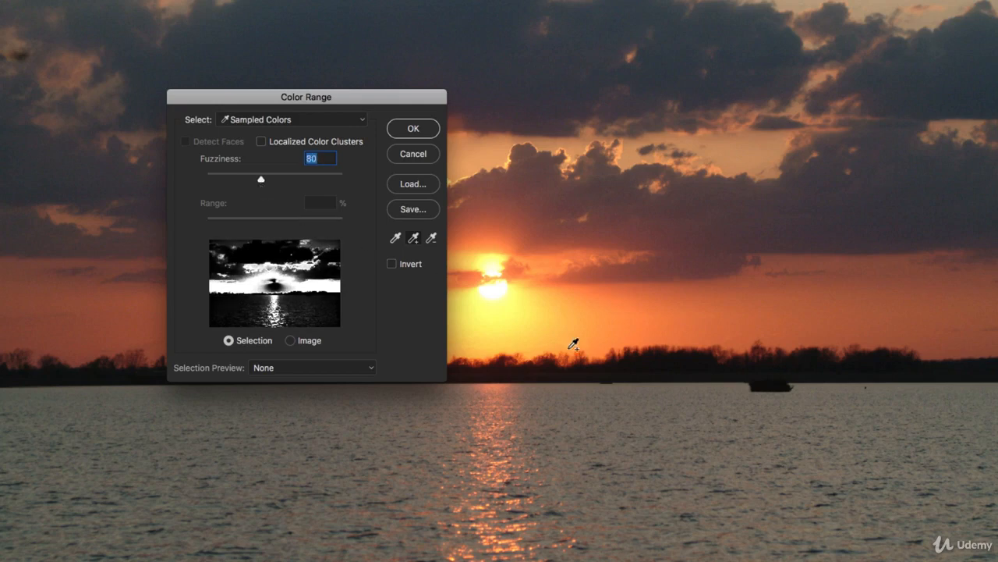
click(523, 318)
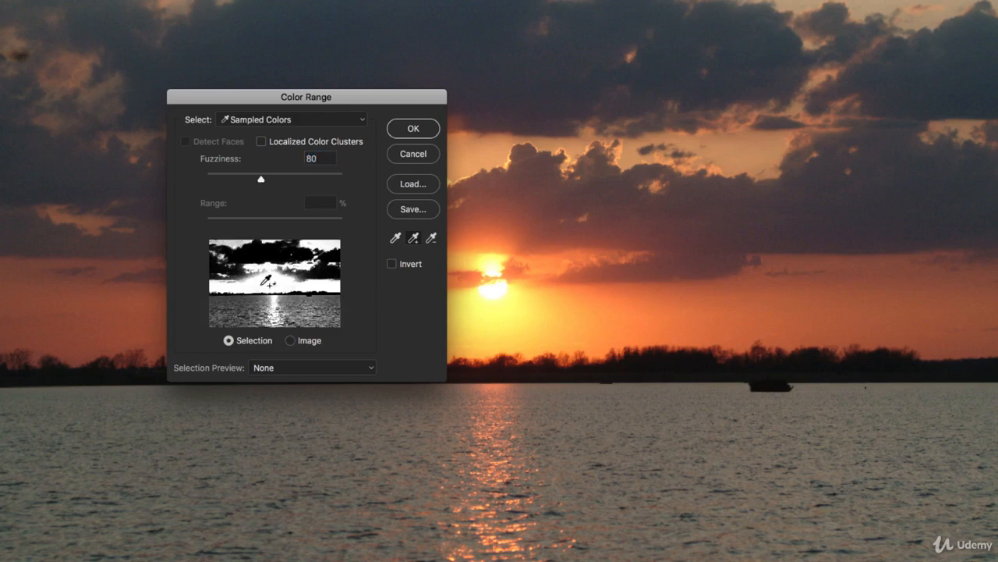
drag(262, 180, 248, 183)
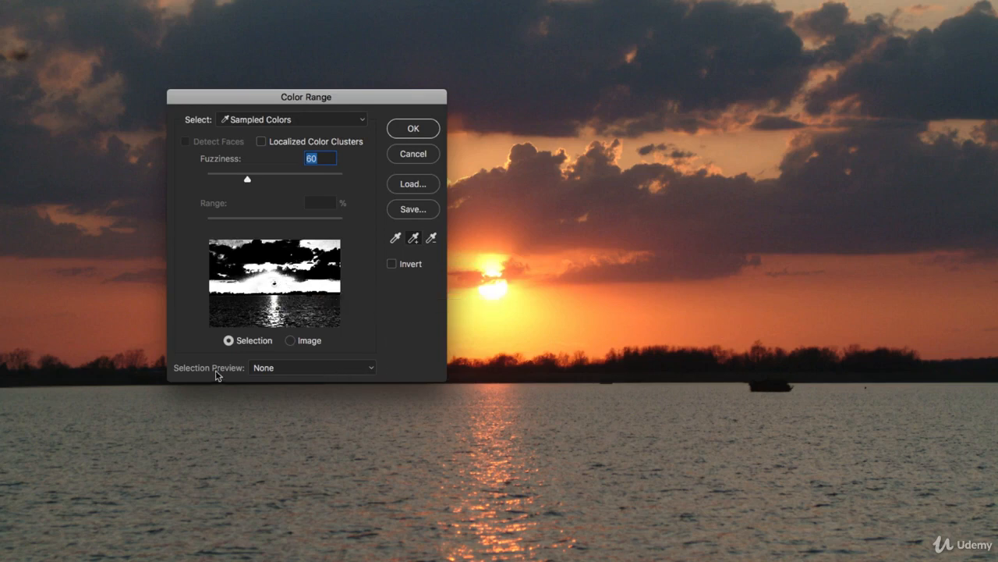
Step: Preview the selection in the image as Grayscale, Black Matte, White Matte and Quick Mask, and return the preview to None
click(289, 369)
click(308, 386)
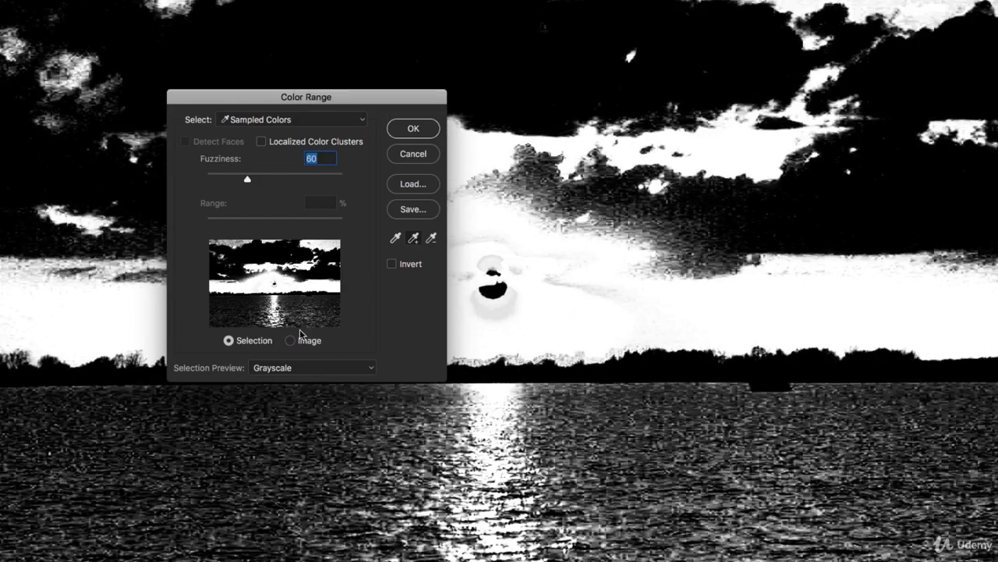
click(301, 368)
click(298, 378)
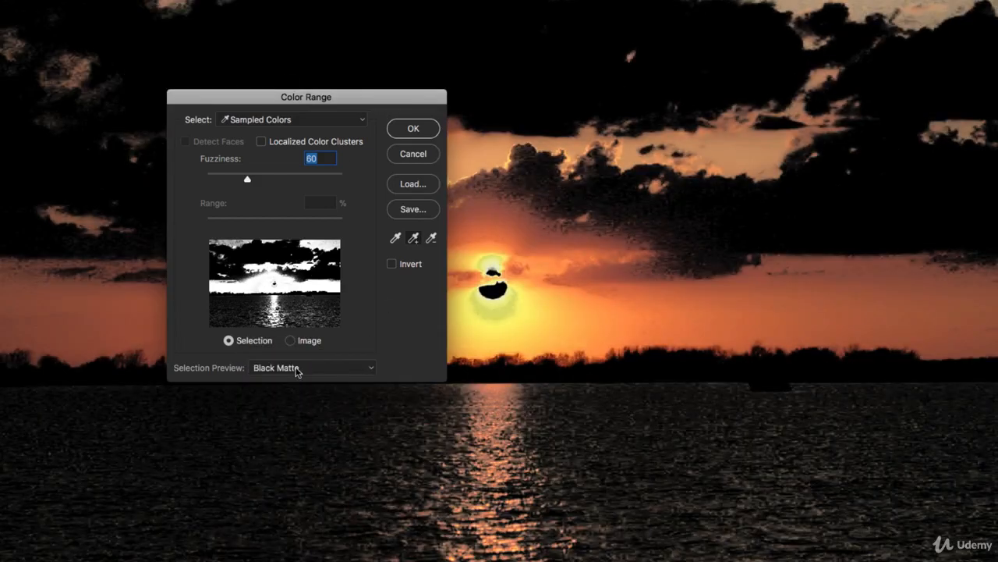
click(297, 370)
click(297, 378)
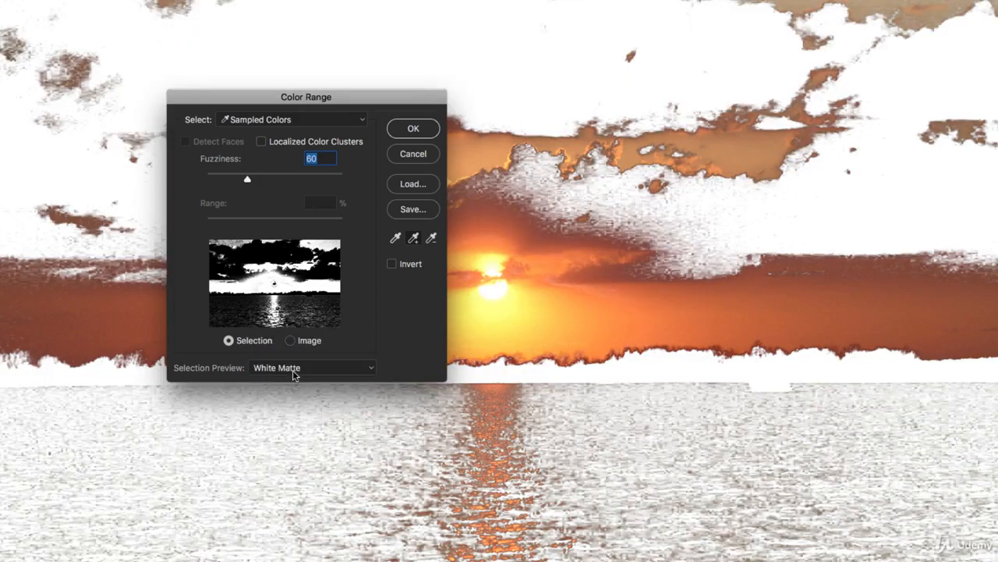
click(293, 370)
click(294, 368)
click(296, 371)
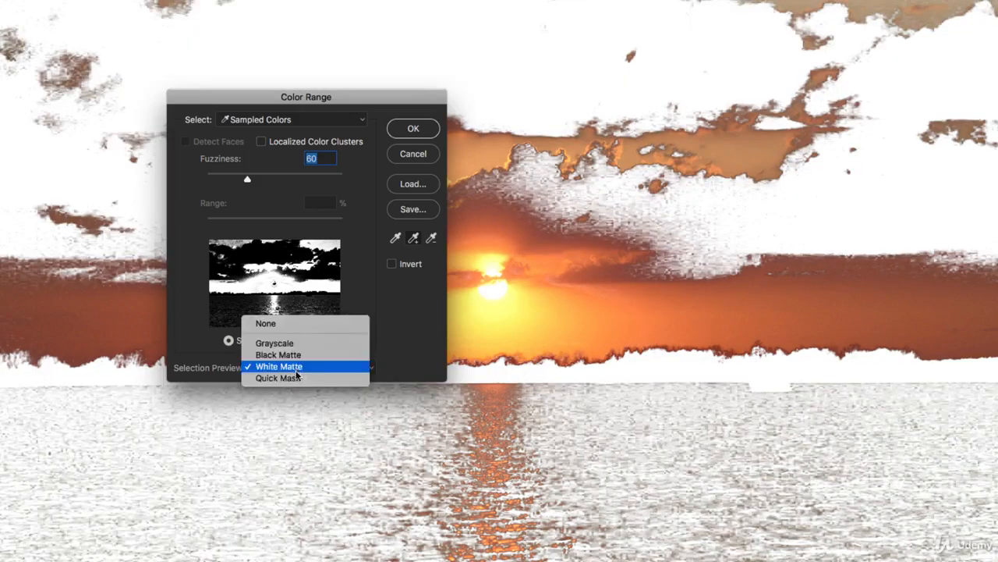
click(297, 379)
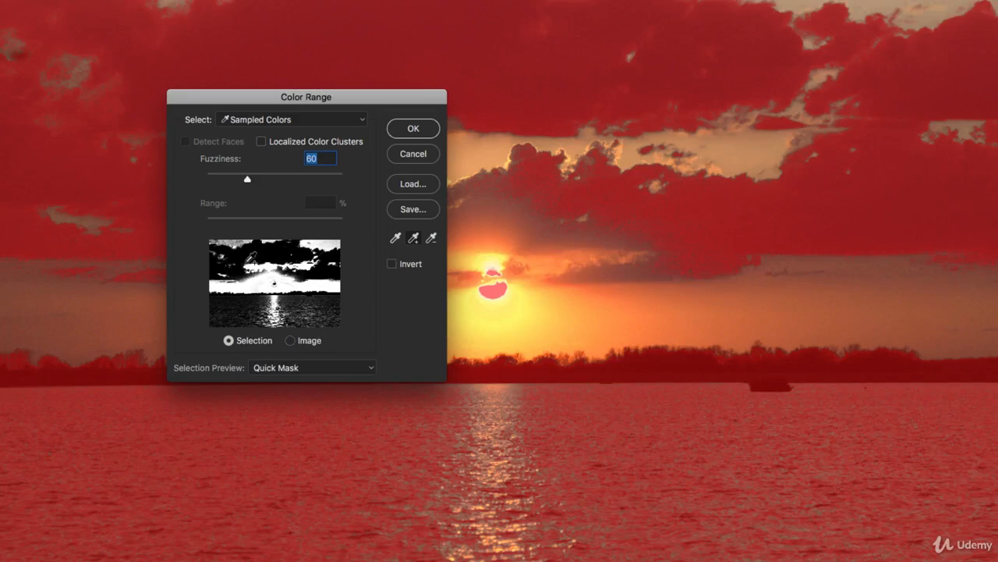
click(275, 368)
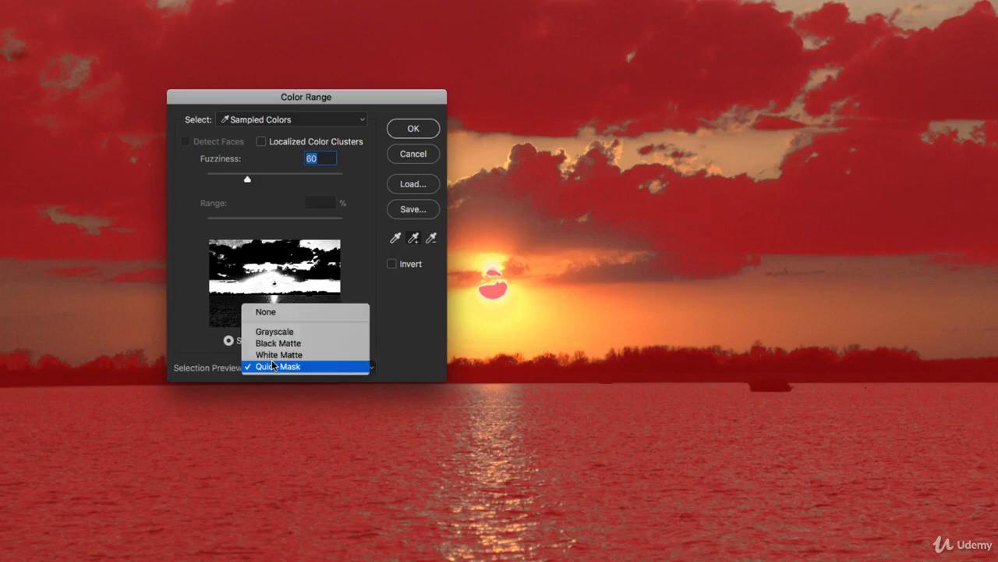
click(269, 312)
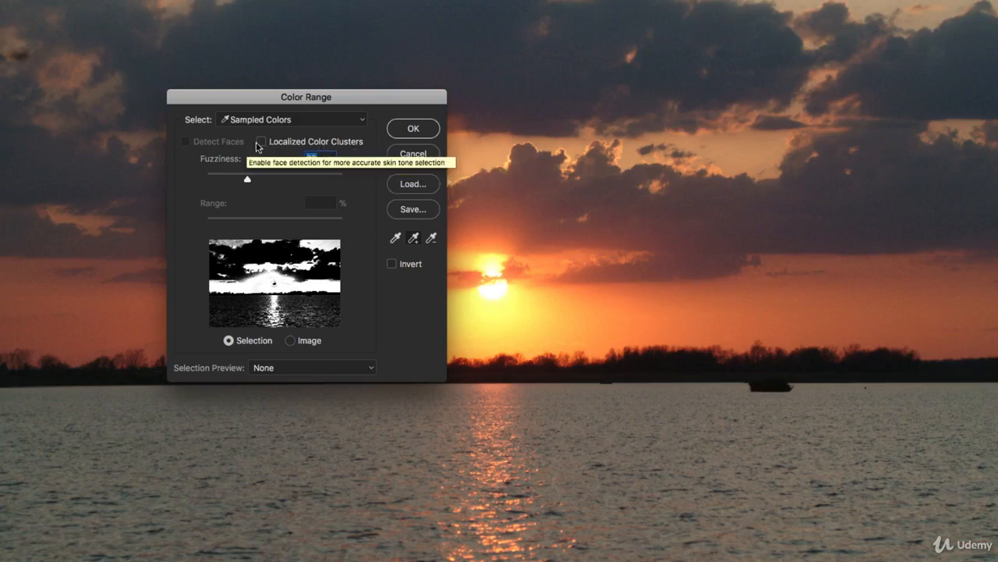
Step: Try Localized Color Clusters on the sampled selection and turn the option off again, keeping Sampled Colors as the source
click(262, 142)
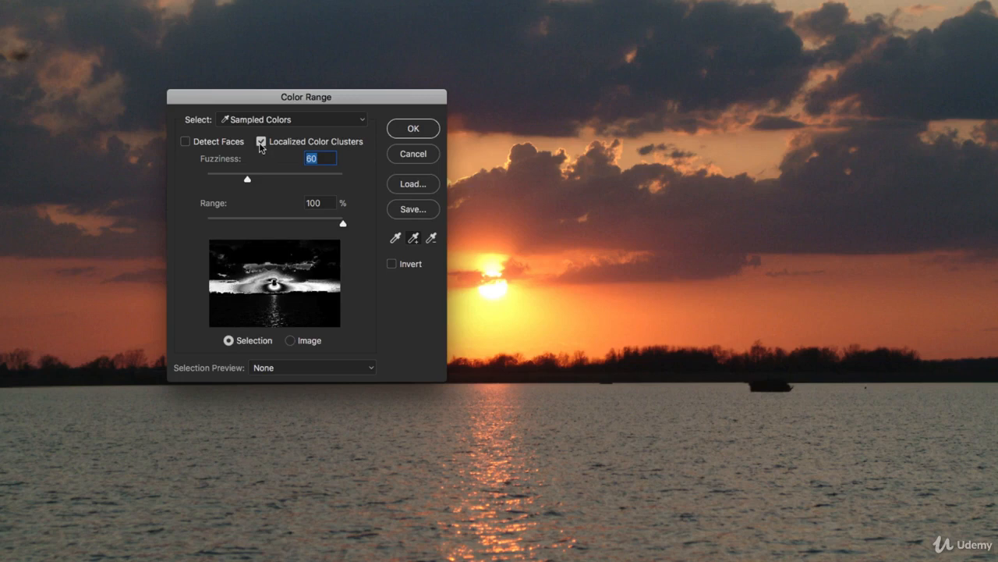
click(260, 143)
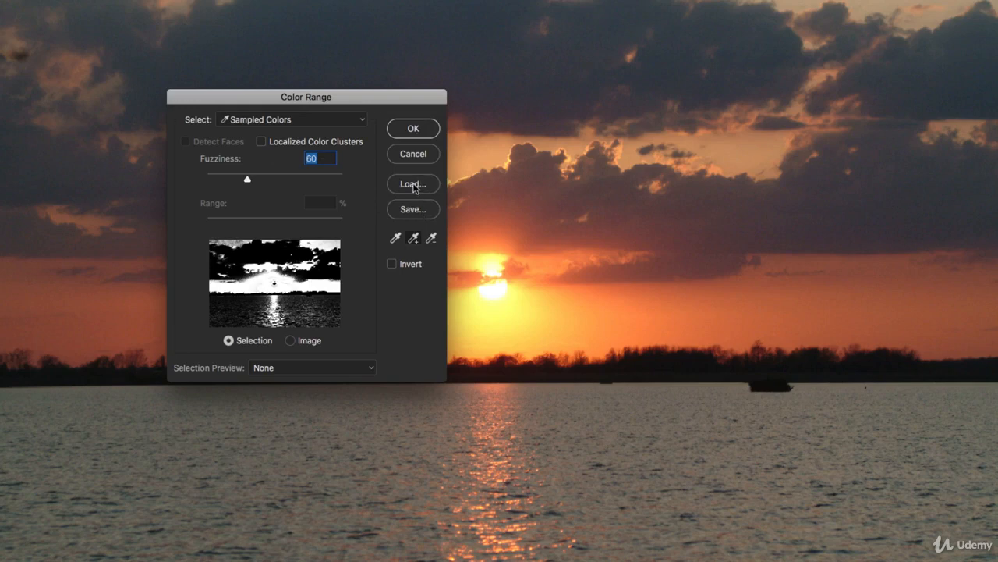
click(342, 125)
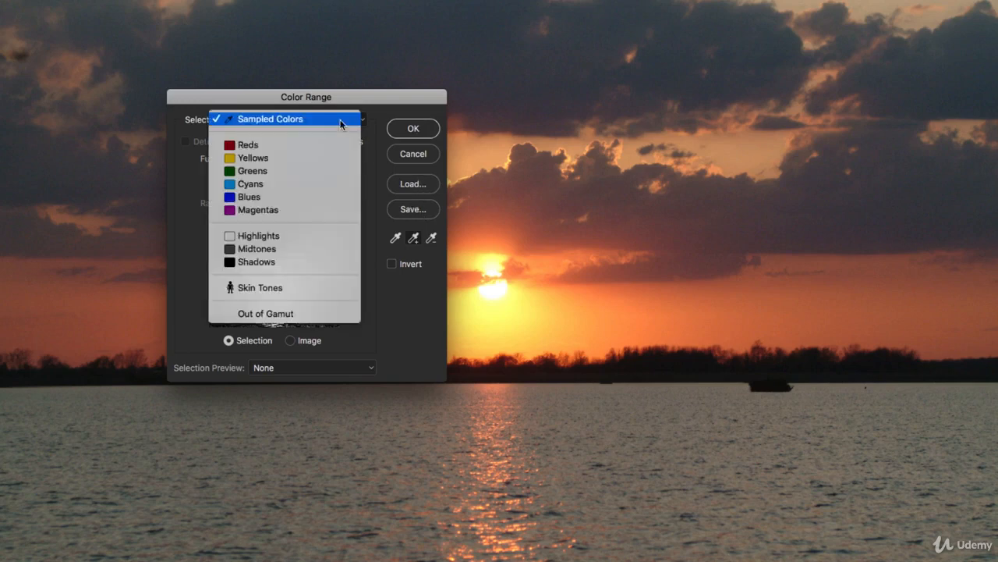
click(340, 120)
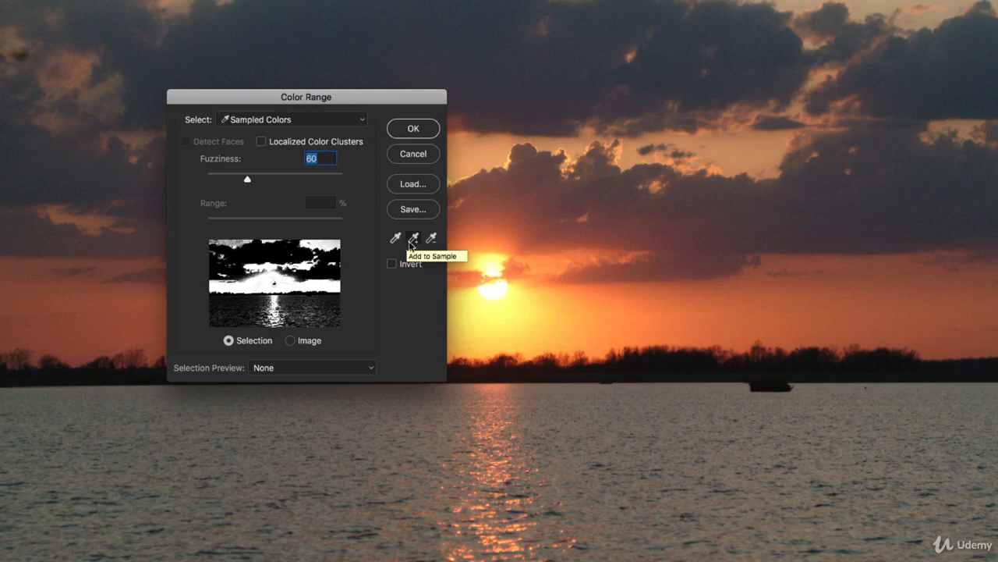
click(297, 117)
click(202, 126)
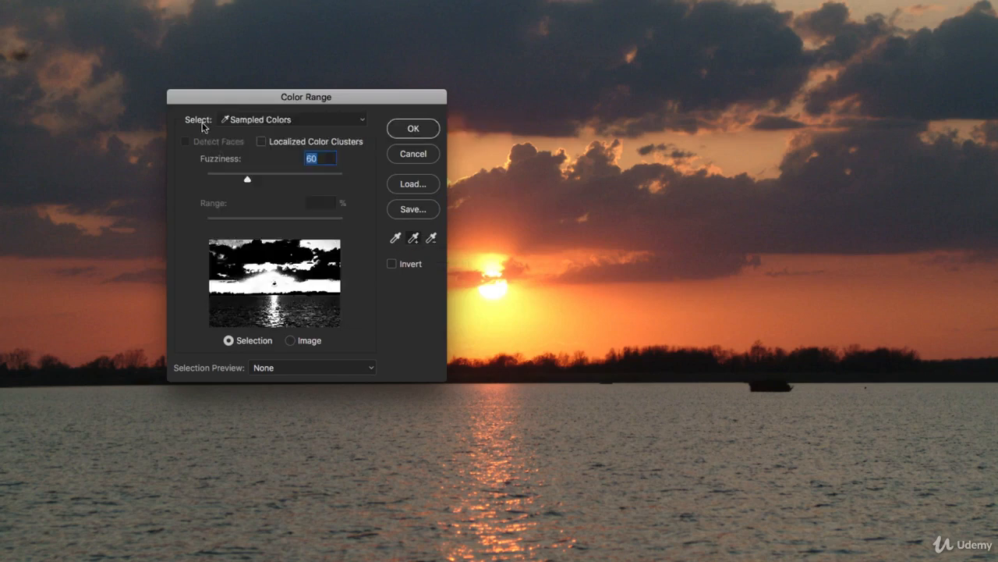
Step: Try the Reds, Yellows and Highlights presets as the source of the color range
click(265, 118)
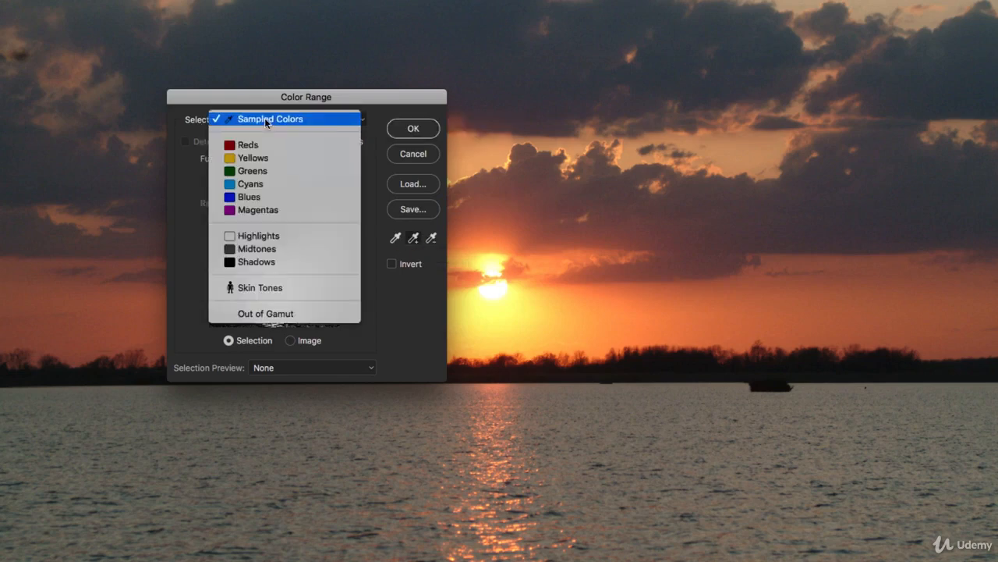
click(270, 144)
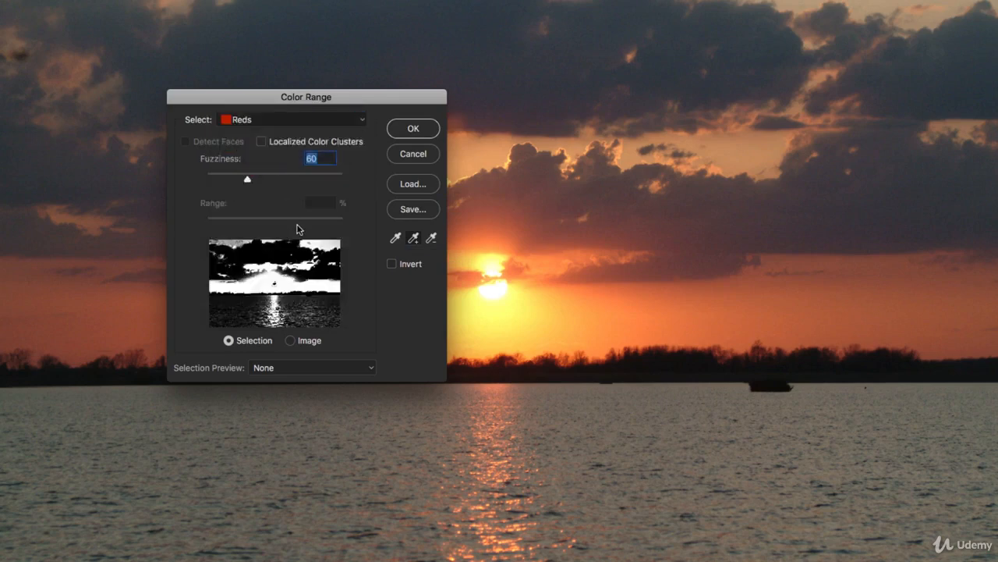
click(265, 122)
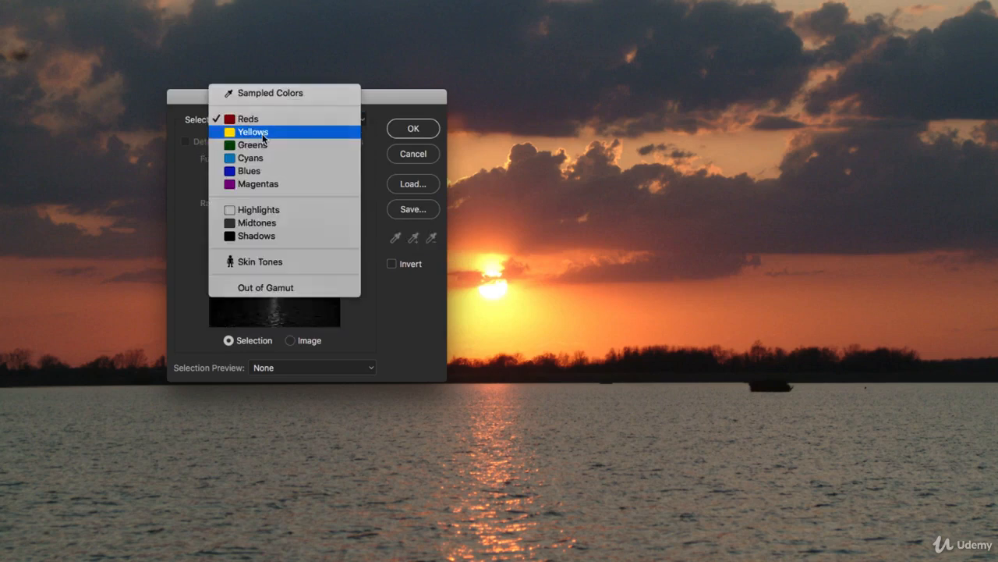
click(263, 134)
click(264, 121)
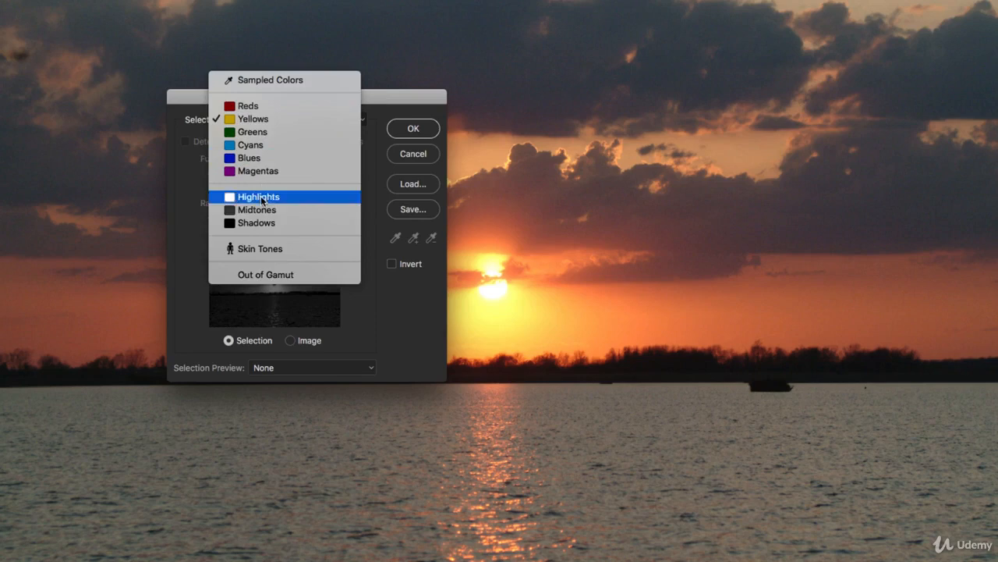
click(261, 197)
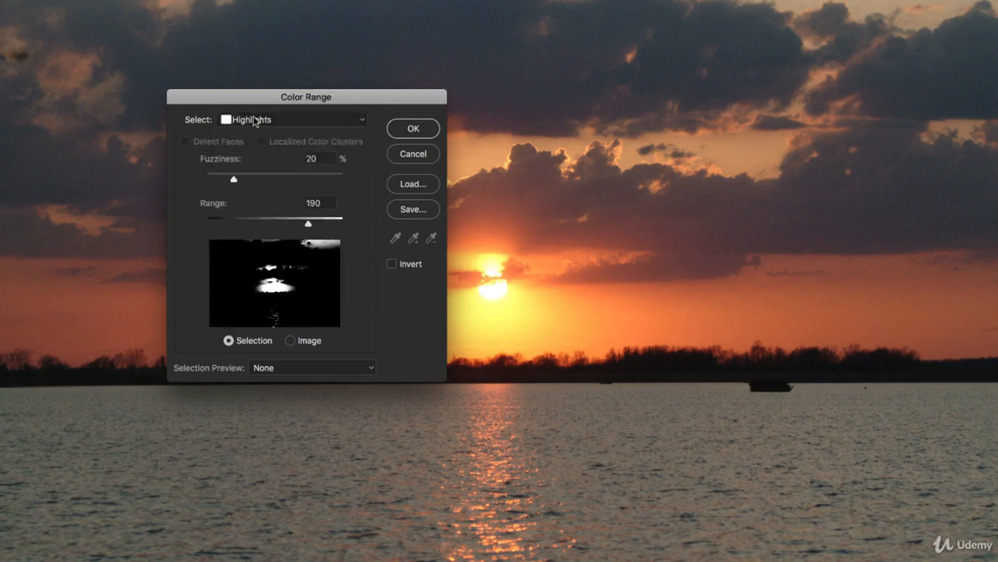
Step: Try the Midtones, Shadows and Skin Tones presets and return the source to Sampled Colors
click(254, 118)
click(254, 132)
click(251, 124)
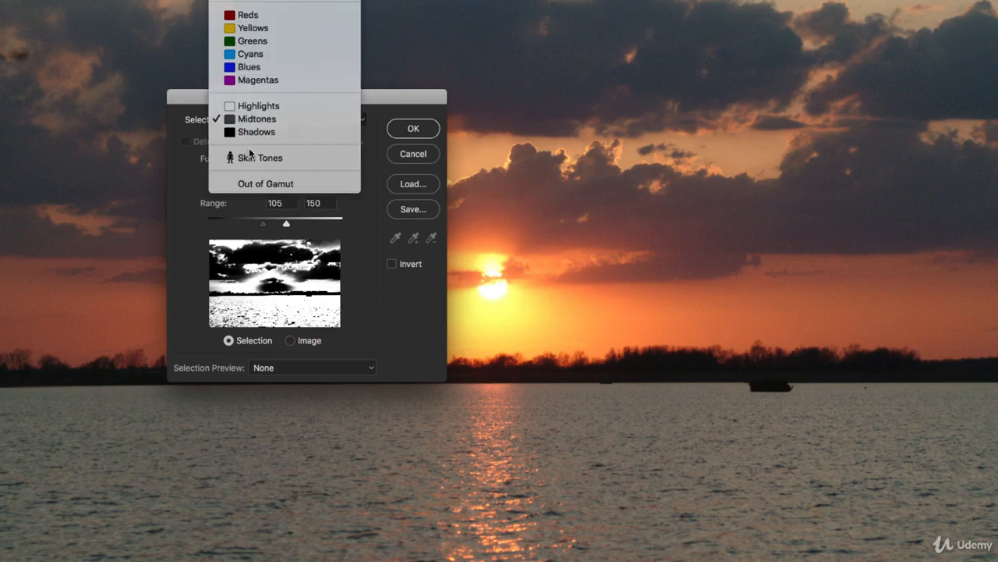
click(248, 132)
click(247, 124)
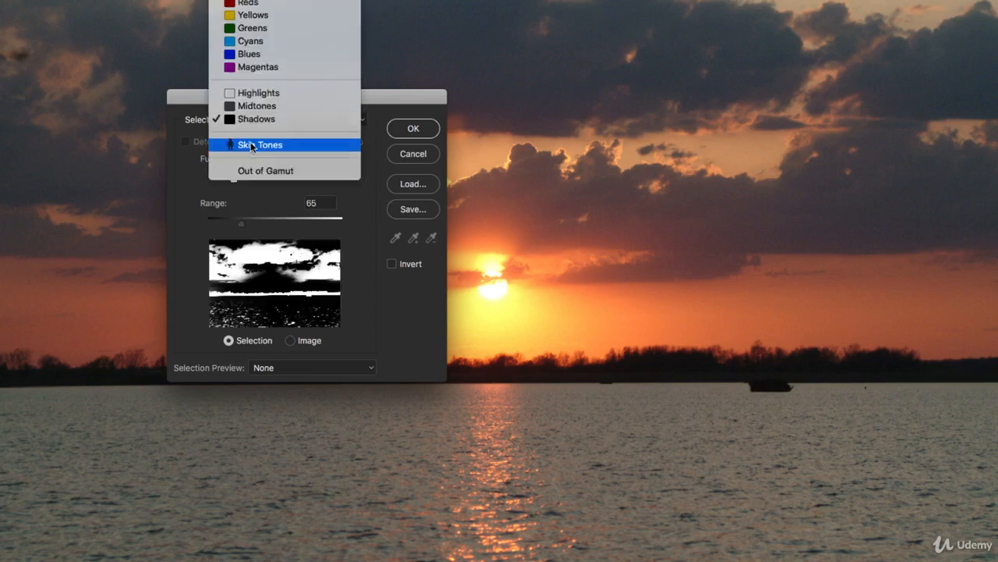
click(250, 145)
click(248, 120)
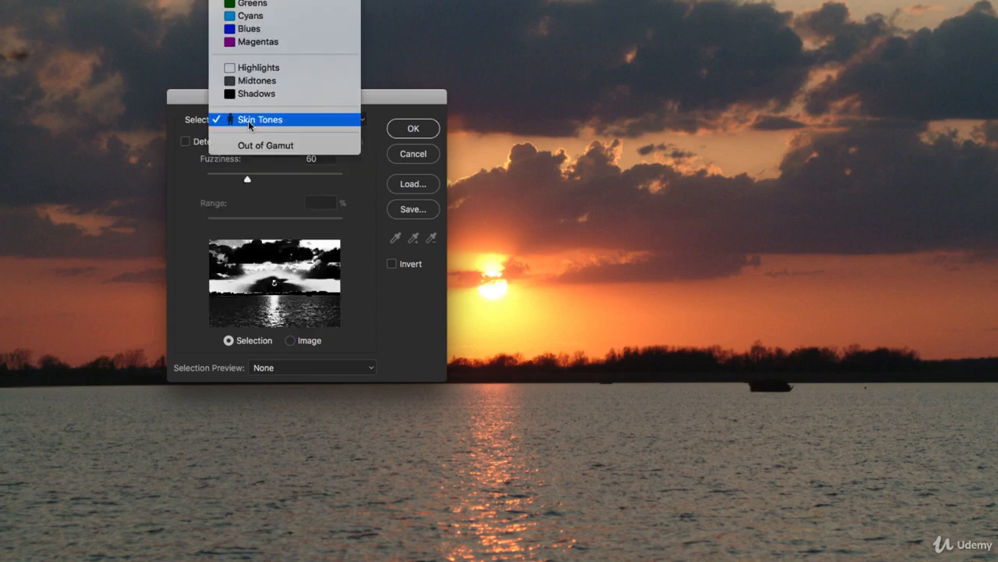
click(248, 120)
click(260, 0)
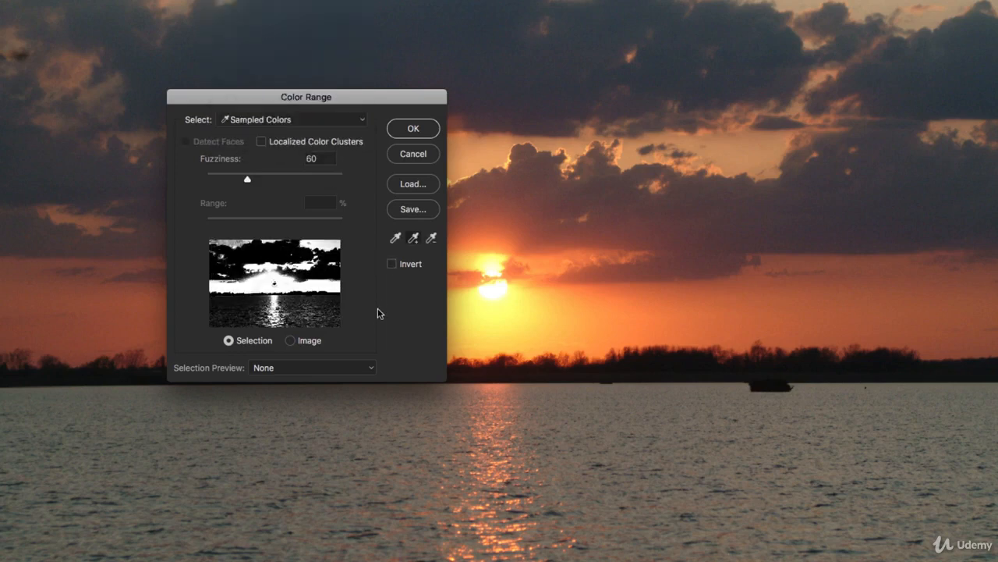
Step: Create a selection from the sampled colors with Fuzziness 48 and deselect it
drag(247, 179, 241, 183)
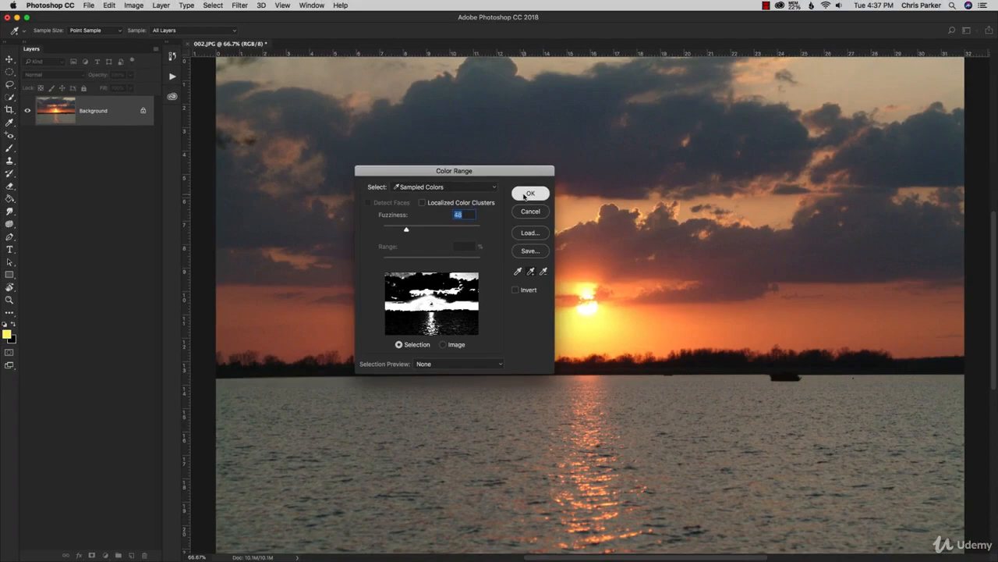
click(527, 194)
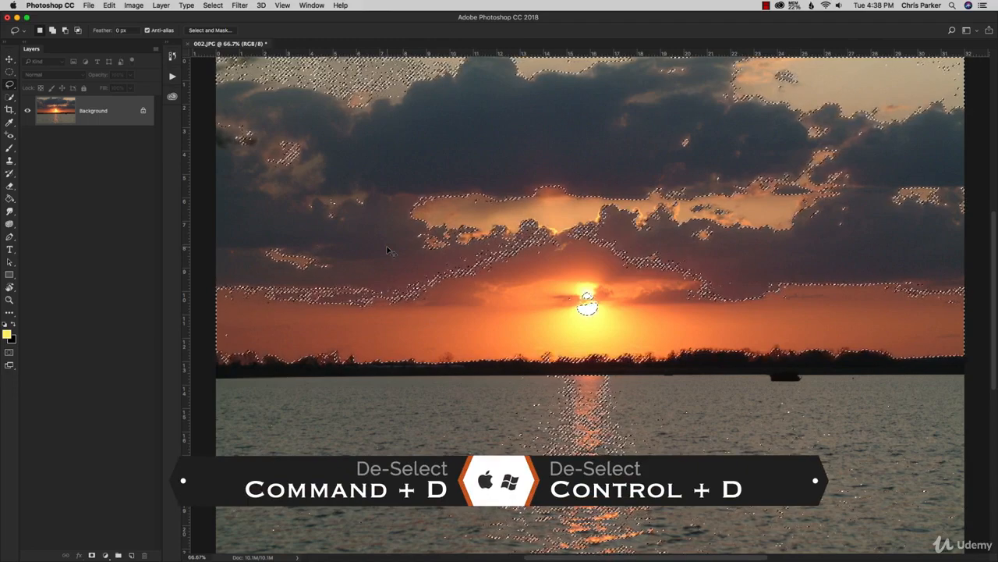
key(super+d)
Step: Create another Color Range selection with the purple cloud tone above the horizon added and Fuzziness 17, and deselect it
click(207, 7)
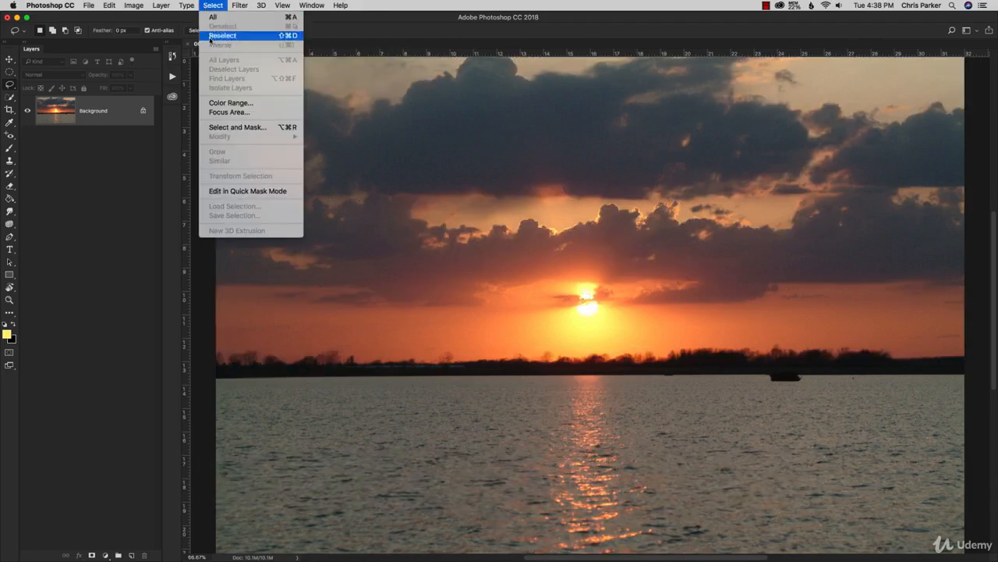
click(218, 100)
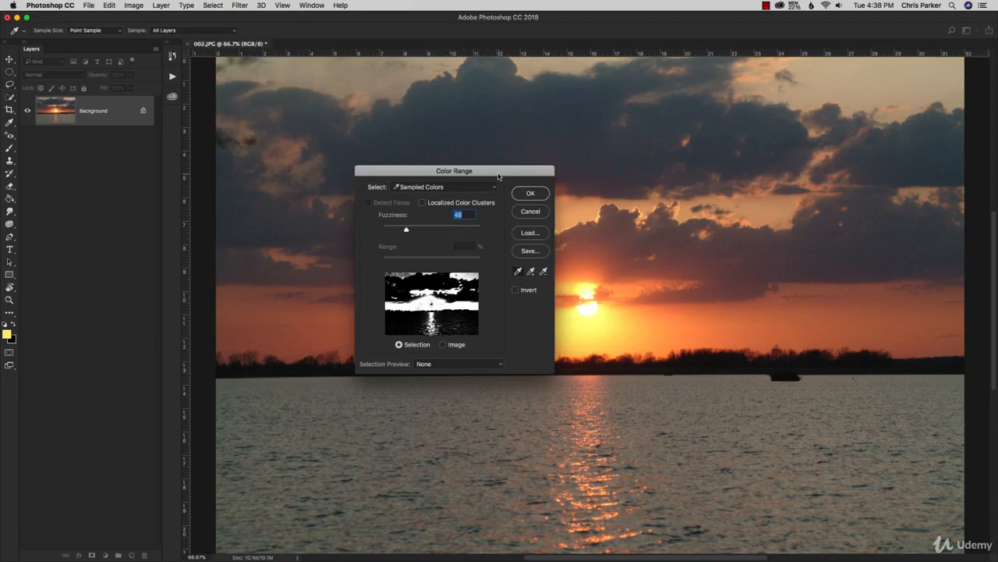
drag(499, 176, 553, 310)
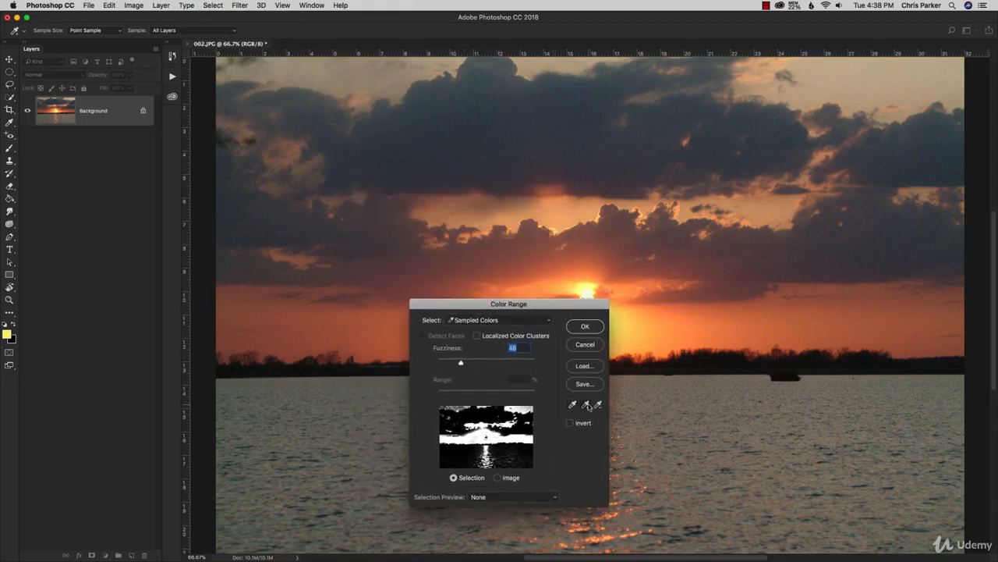
click(425, 266)
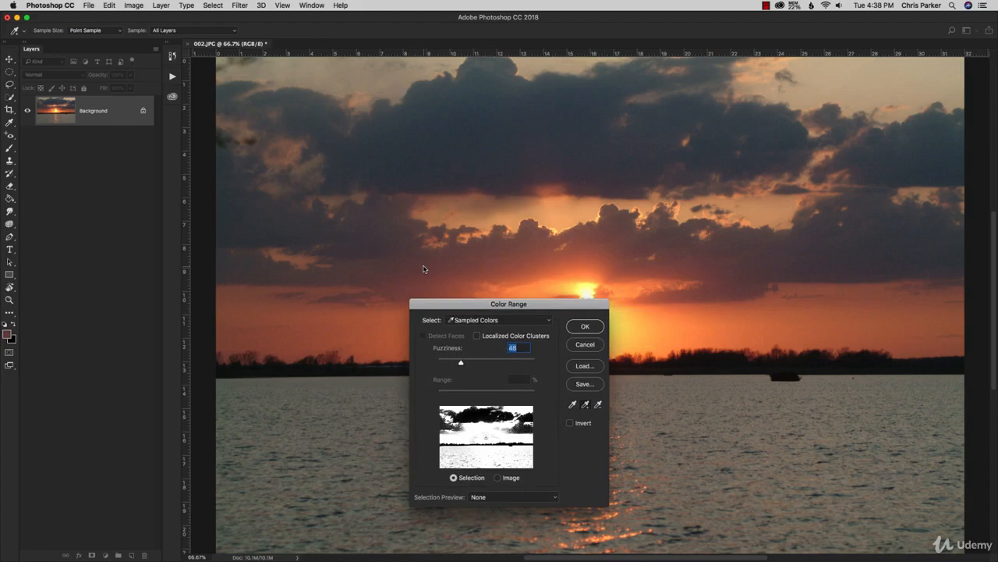
drag(459, 363, 446, 363)
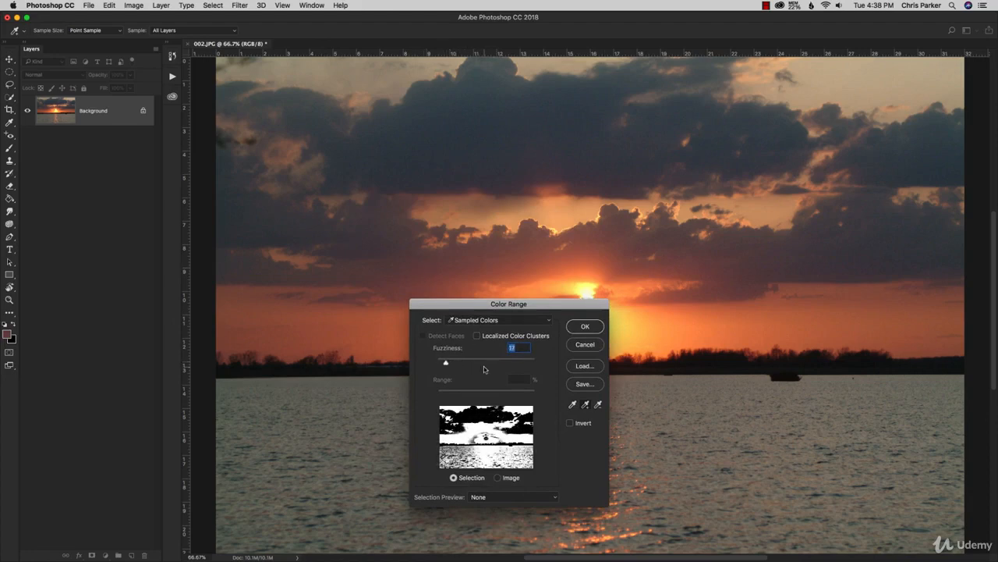
click(584, 327)
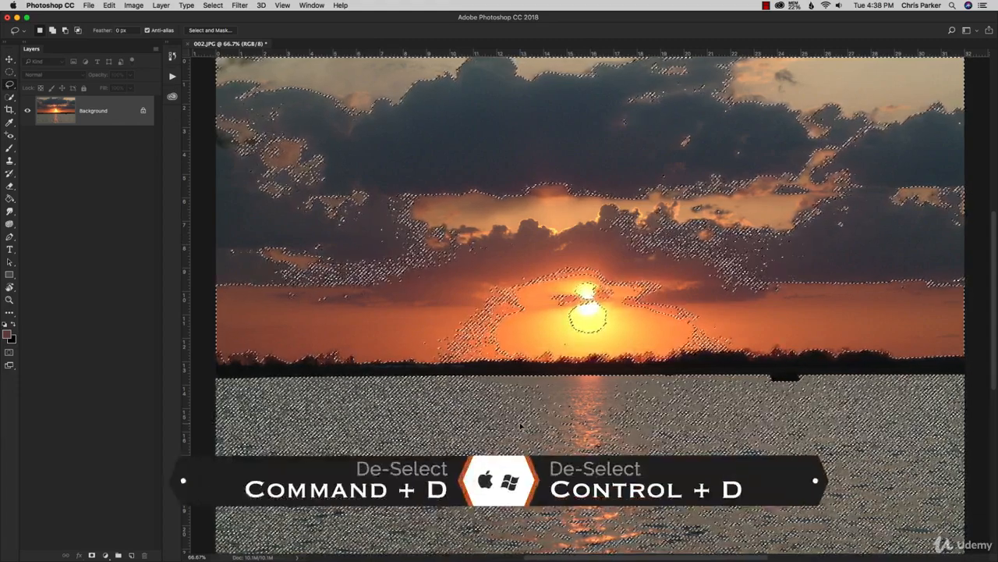
key(super+d)
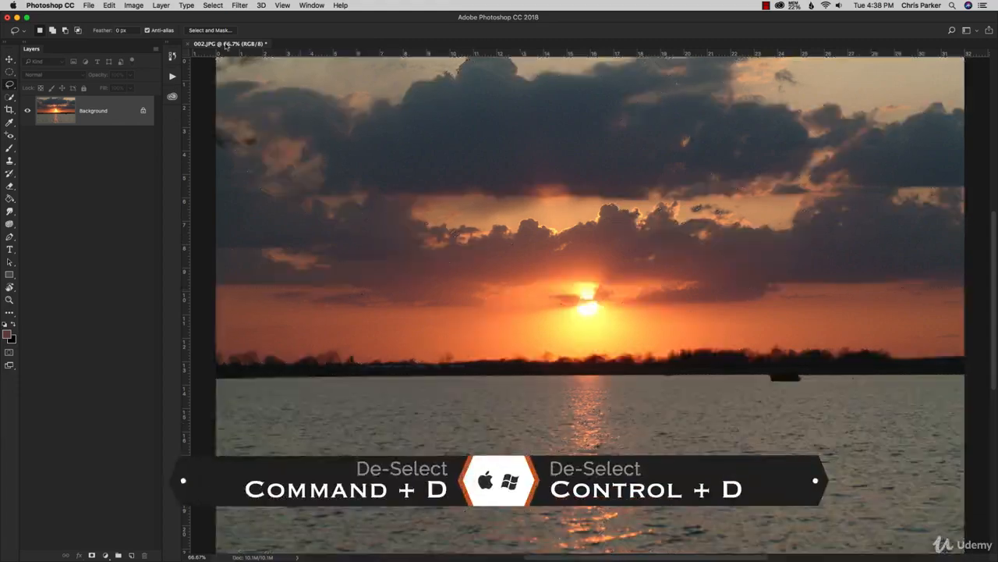
Step: Reopen Color Range, try to subtract purple cloud tones from the sampled colors, and set Fuzziness to 24
click(219, 5)
click(233, 103)
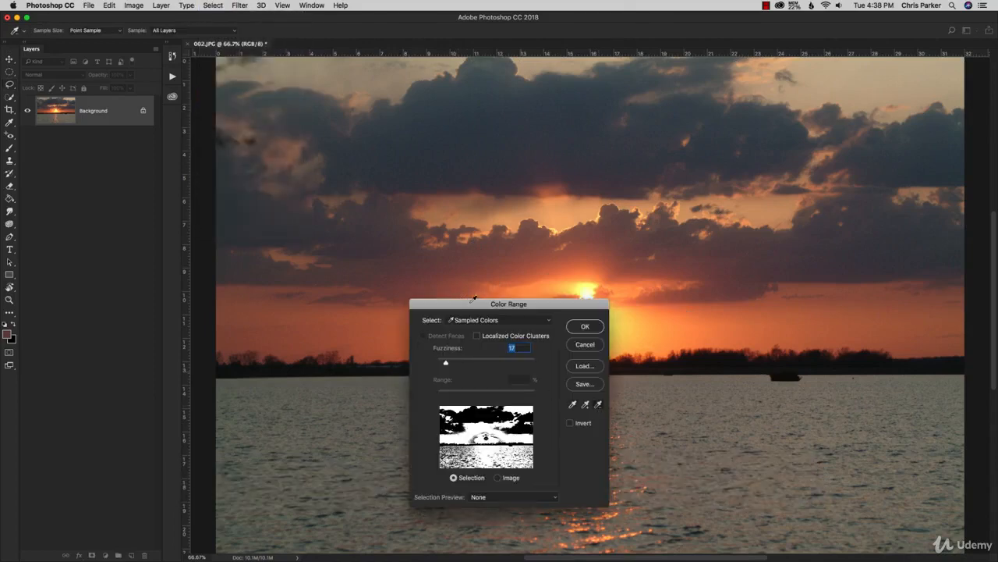
click(374, 233)
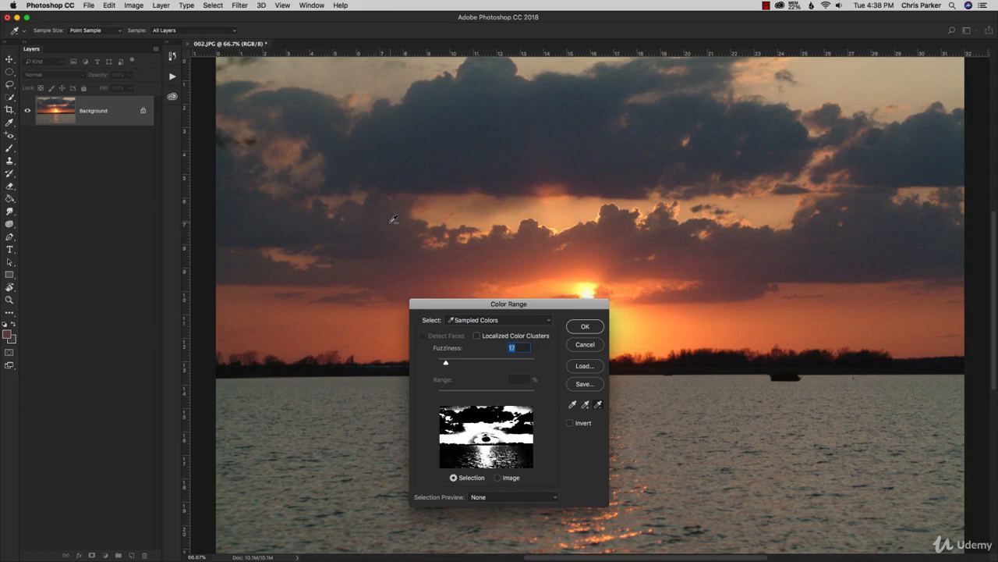
click(377, 262)
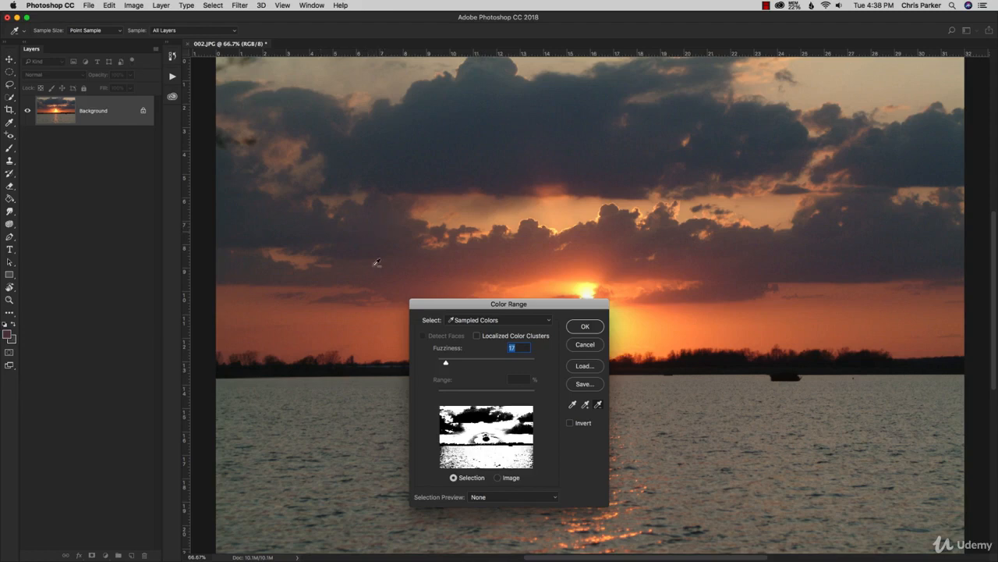
mouse_move(454, 360)
mouse_down()
mouse_move(436, 363)
mouse_move(449, 363)
mouse_up()
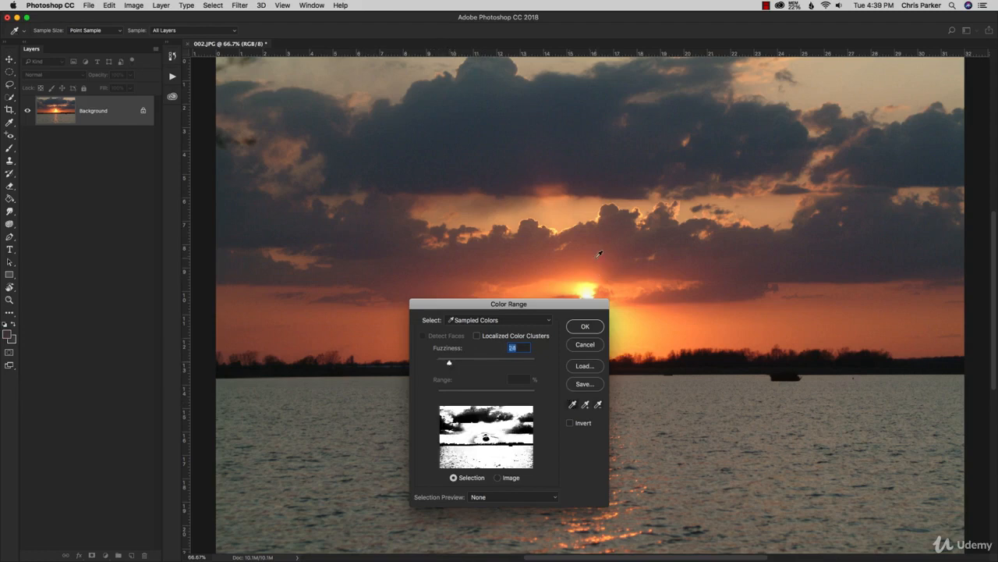
Step: Take a fresh color sample from the orange sky beside the sun and add the other orange tones along the horizon on both sides
click(595, 260)
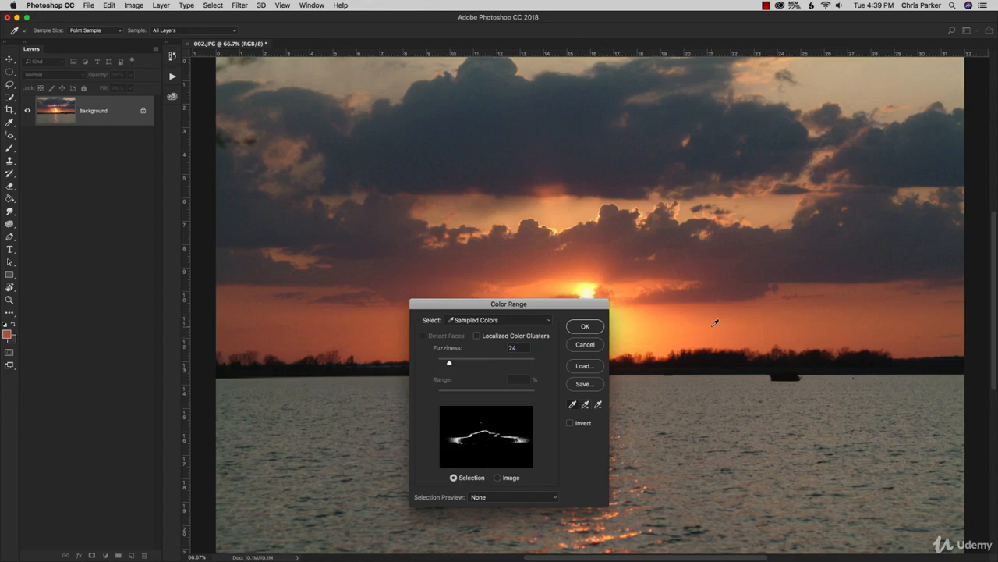
click(712, 329)
click(585, 405)
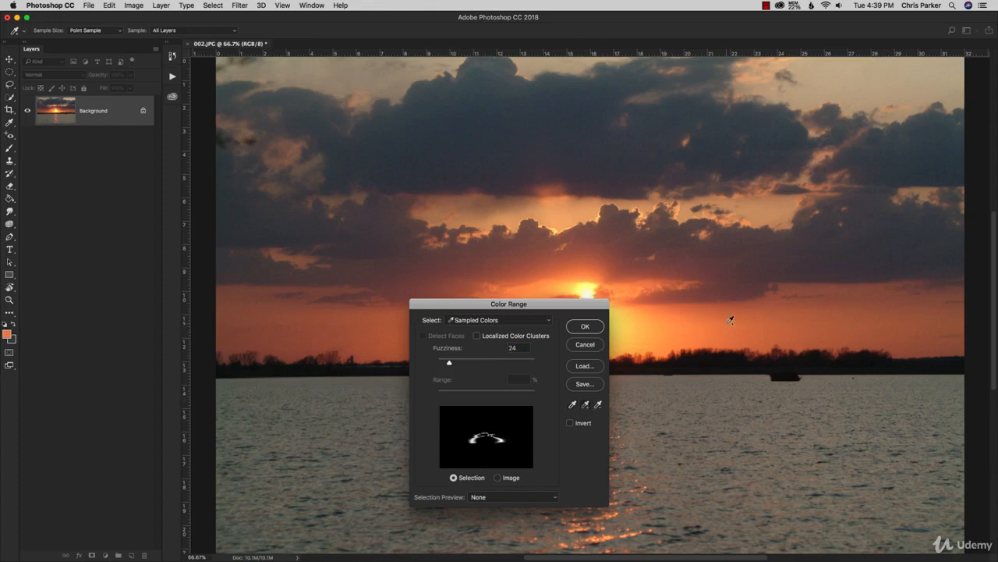
mouse_move(730, 320)
mouse_down()
mouse_move(900, 330)
mouse_move(766, 337)
mouse_up()
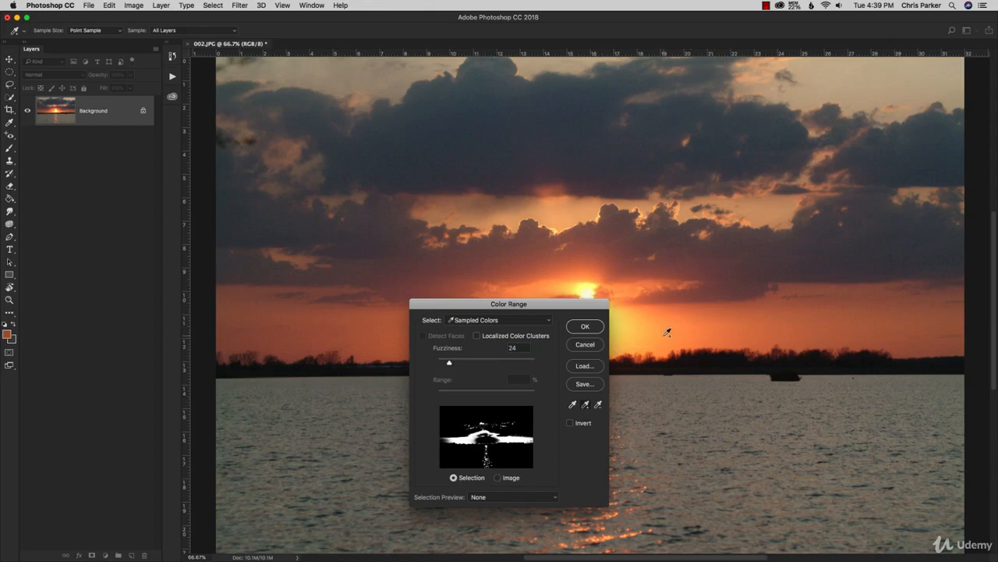
drag(667, 332, 389, 313)
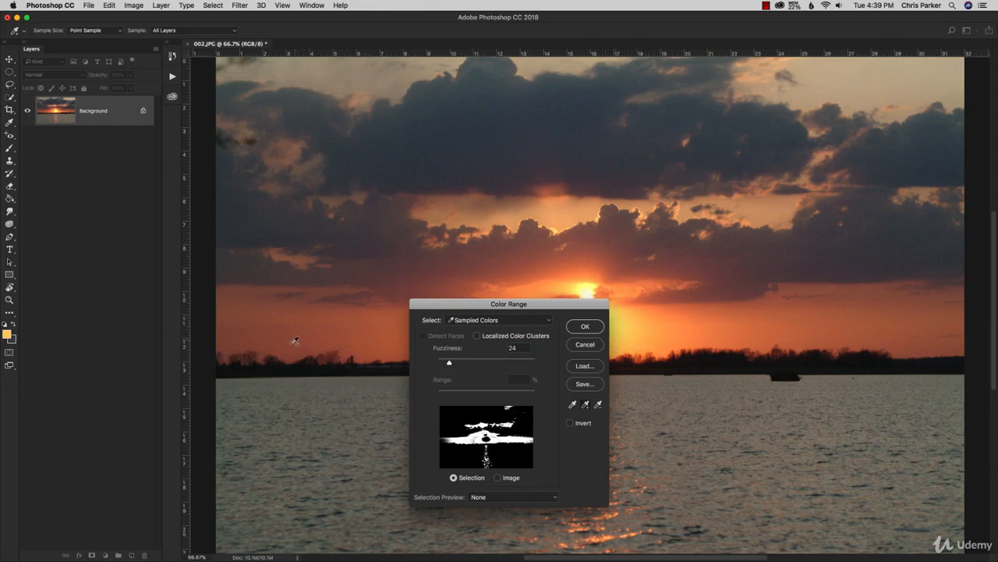
mouse_move(295, 341)
mouse_down()
mouse_move(264, 340)
mouse_move(246, 318)
mouse_up()
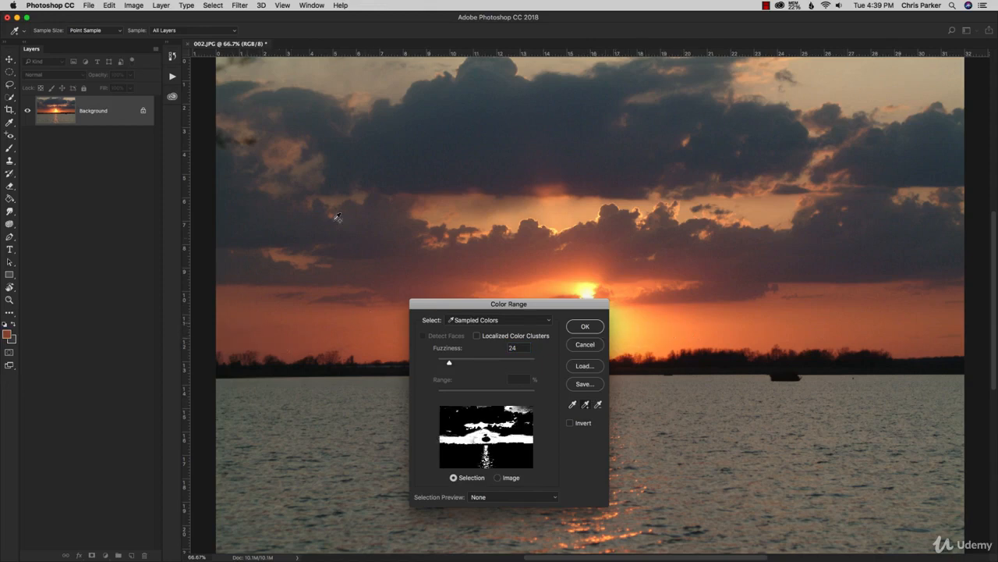
Step: Set Fuzziness to 47 and create the selection from the sampled orange tones
drag(449, 363, 462, 367)
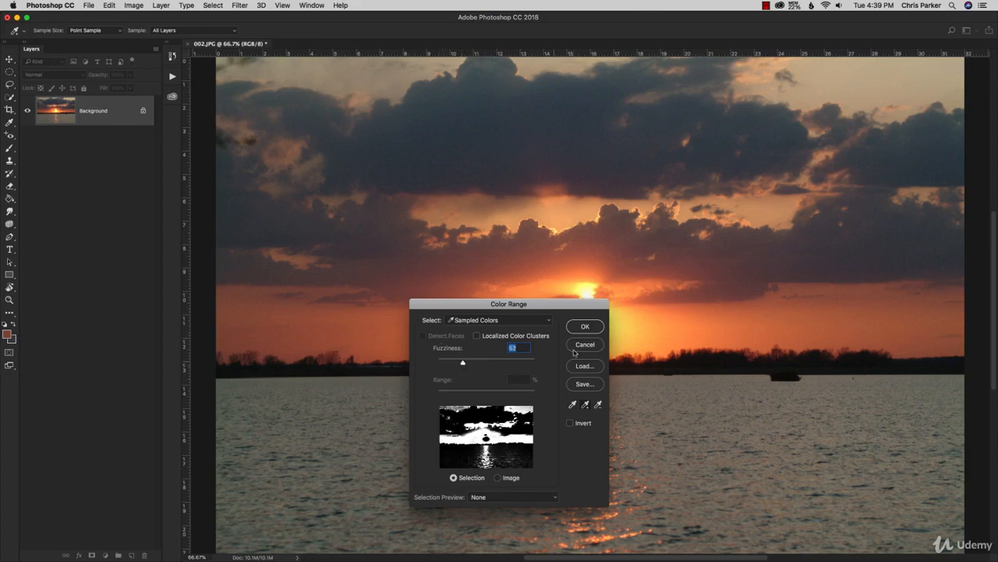
drag(462, 365, 460, 365)
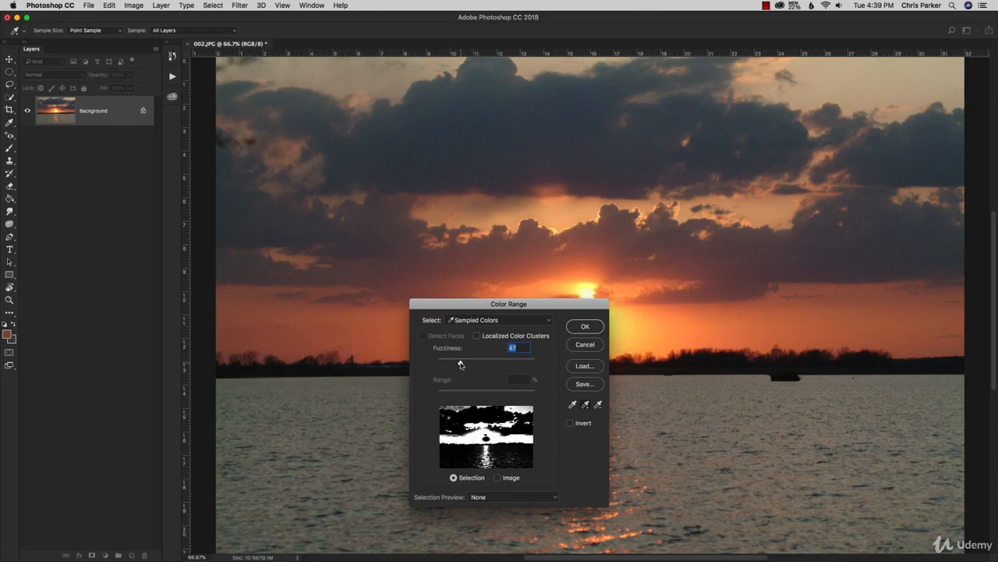
click(579, 328)
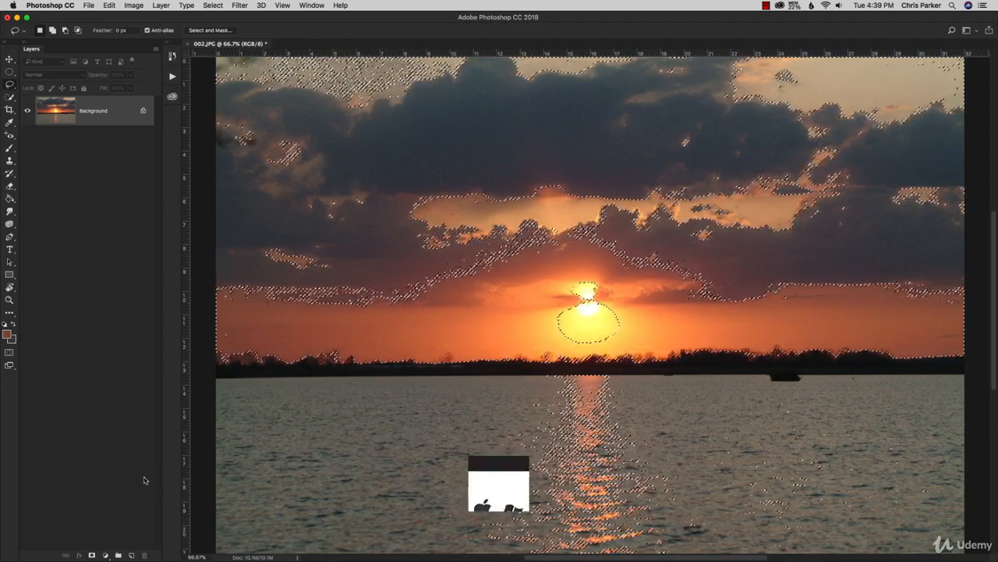
Step: Copy the selected sky to a new layer and view it alone by temporarily hiding the Background layer
key(super+j)
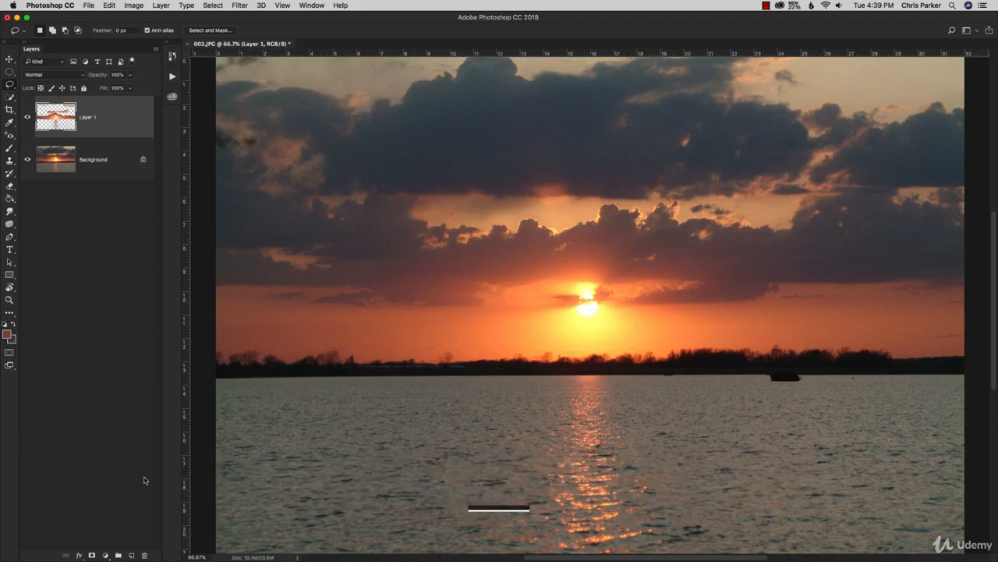
click(27, 160)
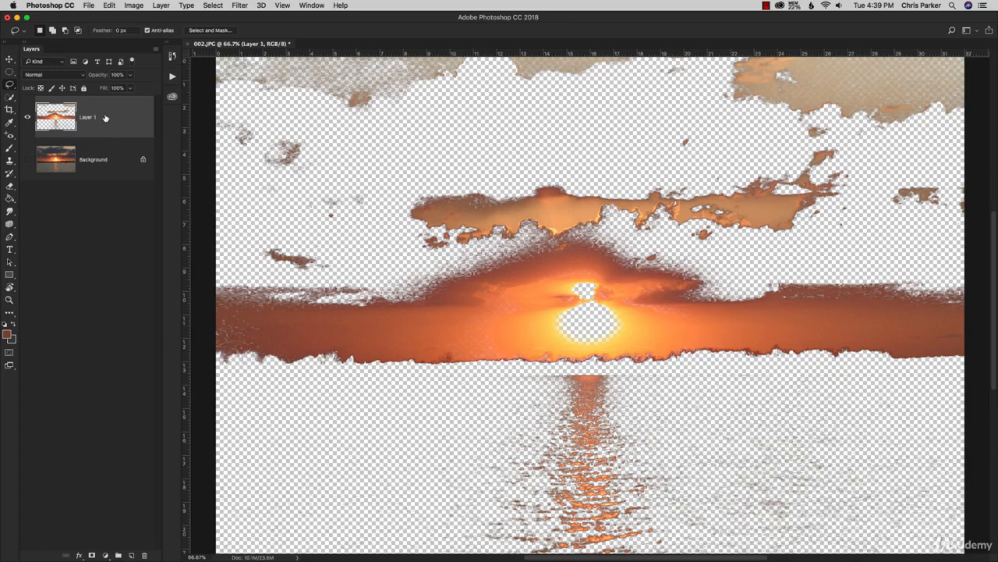
click(28, 159)
Step: Apply a Hue/Saturation adjustment to Layer 1 with Hue -5 and Saturation +23
click(140, 6)
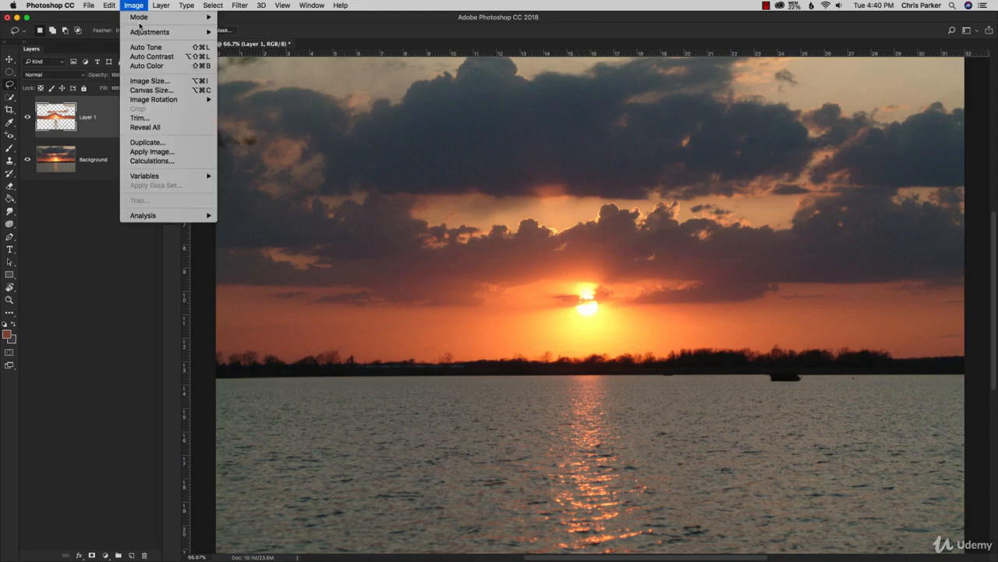
mouse_move(143, 32)
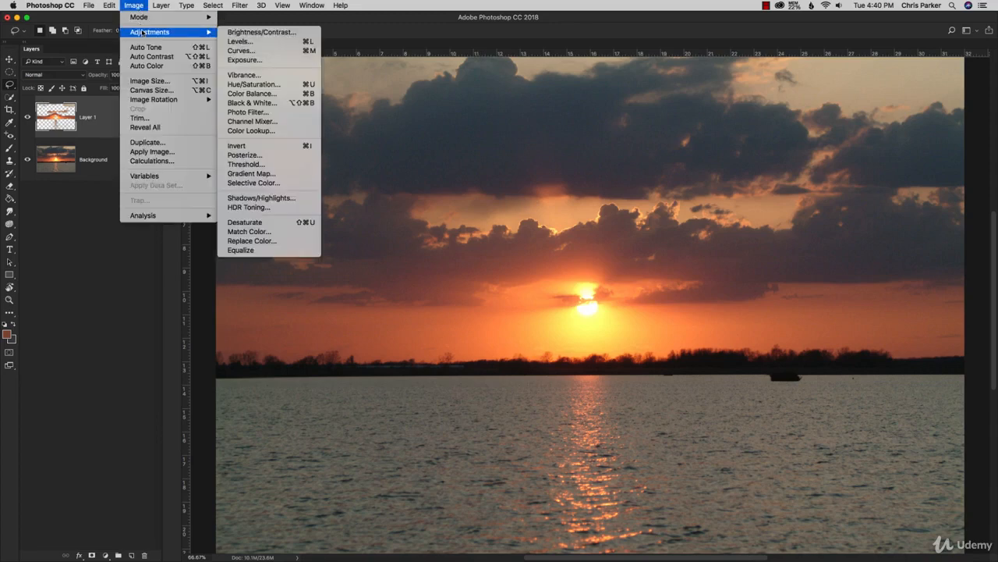
click(242, 84)
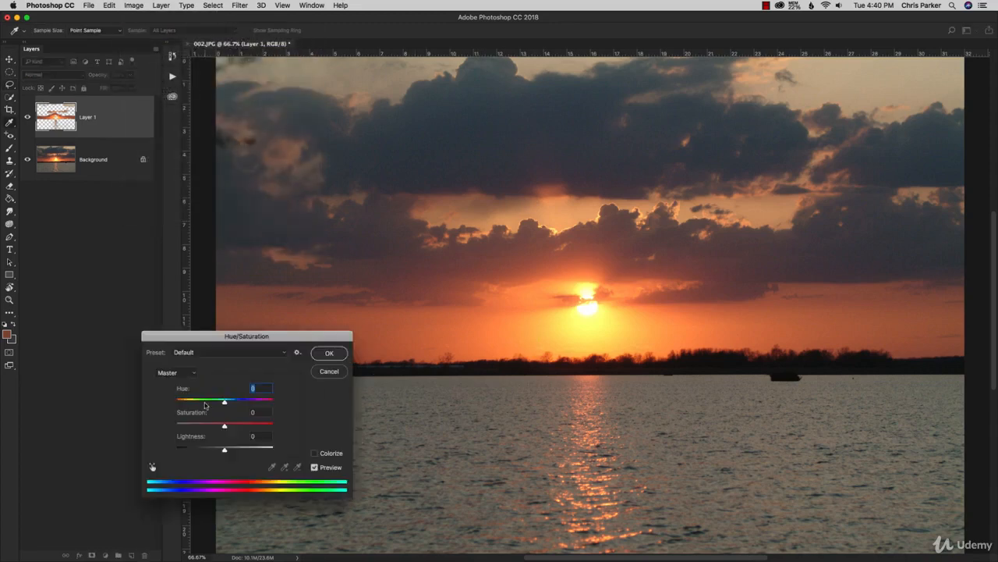
mouse_move(227, 430)
mouse_down()
mouse_move(295, 429)
mouse_move(233, 431)
mouse_move(205, 403)
mouse_move(223, 411)
mouse_up()
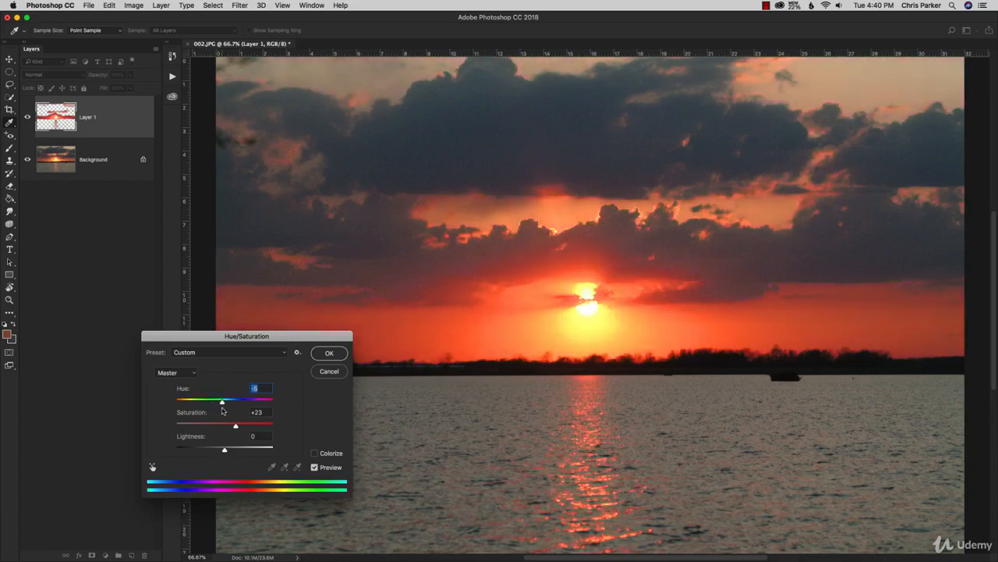
key(Return)
Step: Toggle Layer 1's visibility to compare the photo with and without the adjusted sky colors
click(27, 117)
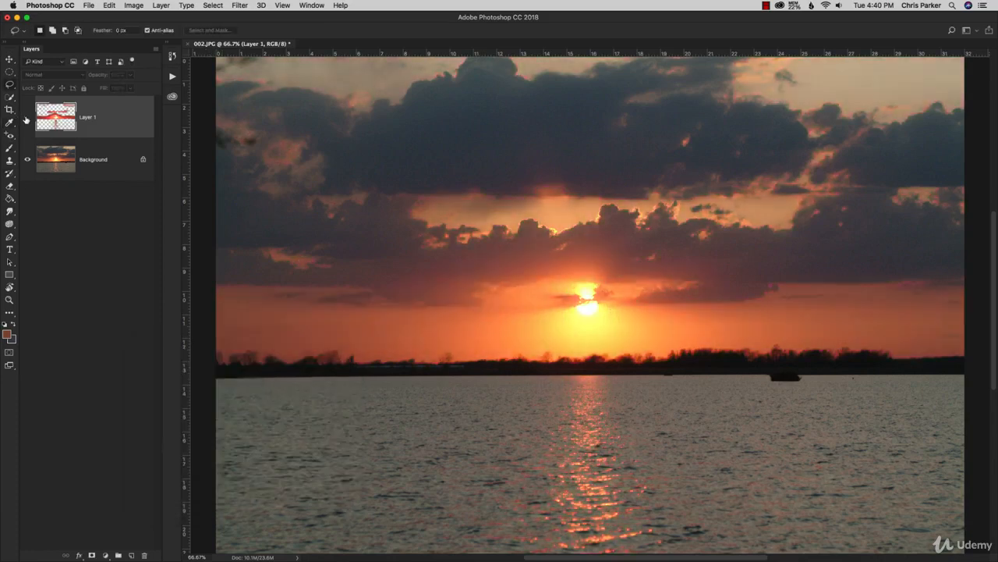
click(27, 117)
click(28, 117)
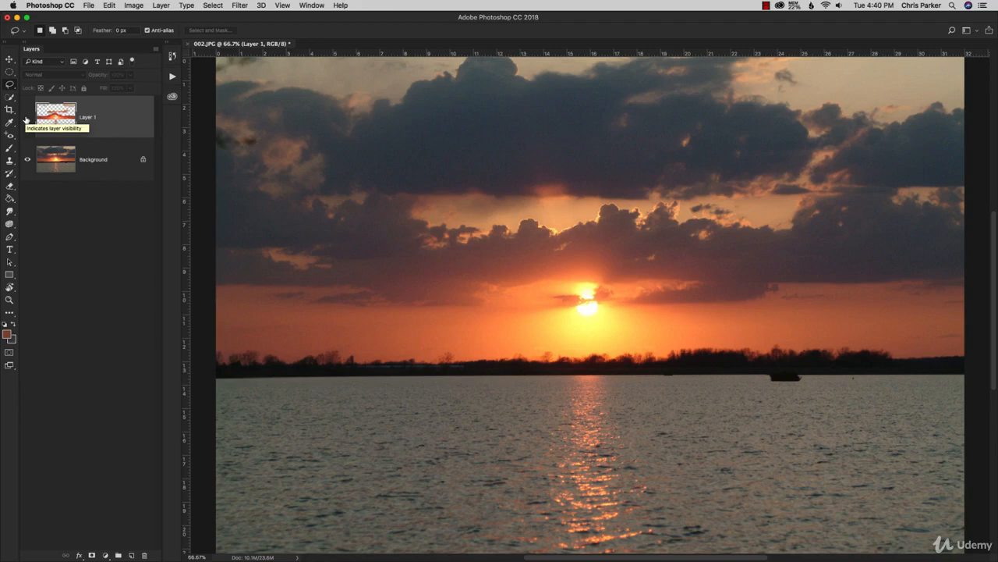
click(27, 118)
click(26, 118)
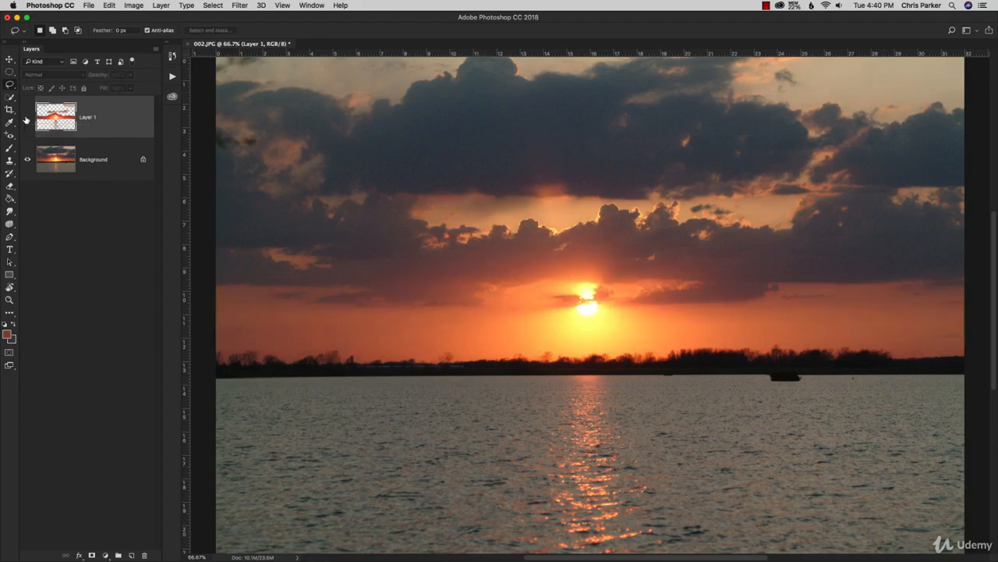